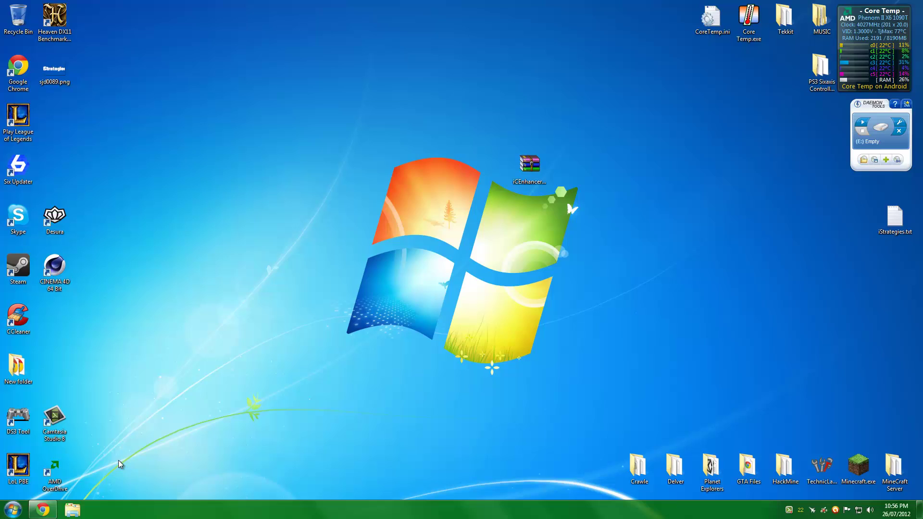
Step: On icelaglace.com in Chrome, go through Gaming and the GTA 4 project to the iCEnhancer download
left_click(43, 510)
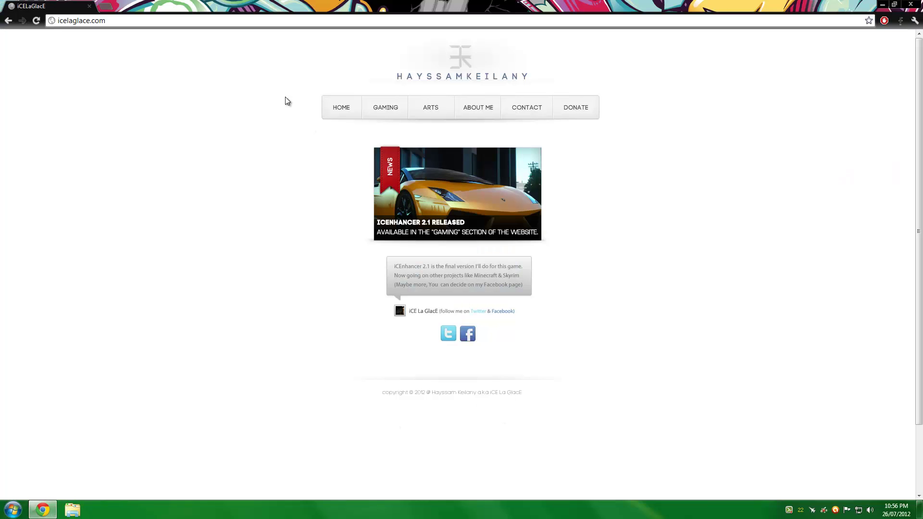
left_click(125, 21)
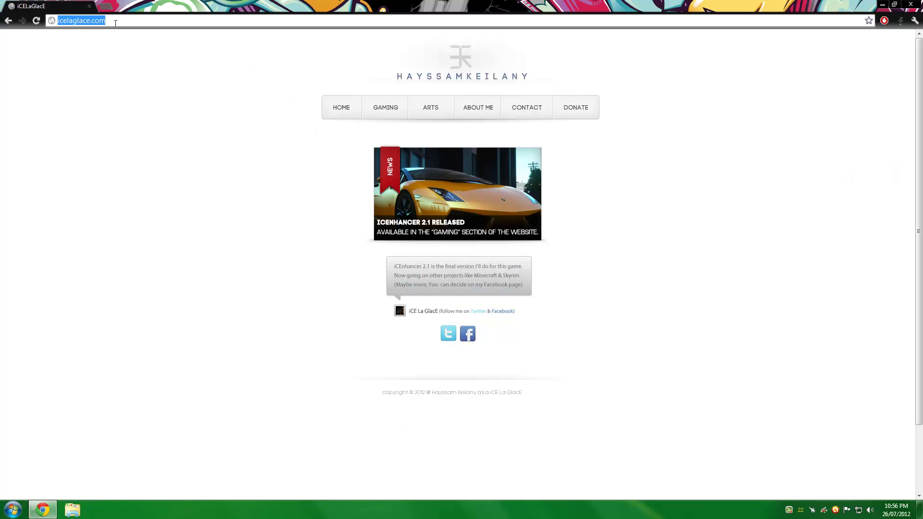
left_click(127, 22)
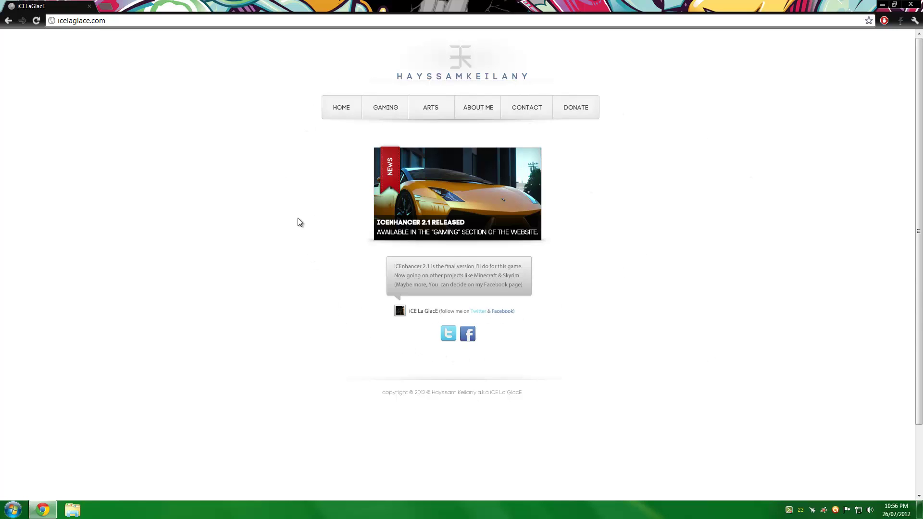
left_click(392, 112)
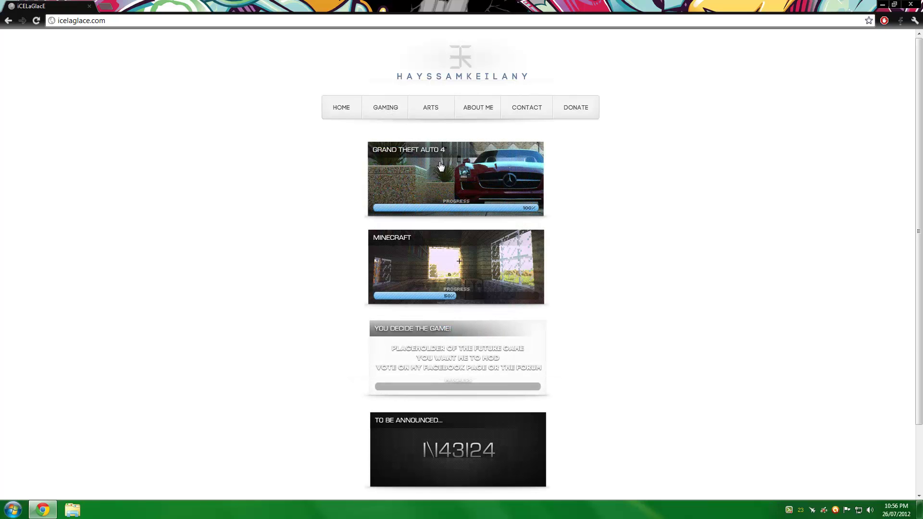
left_click(440, 164)
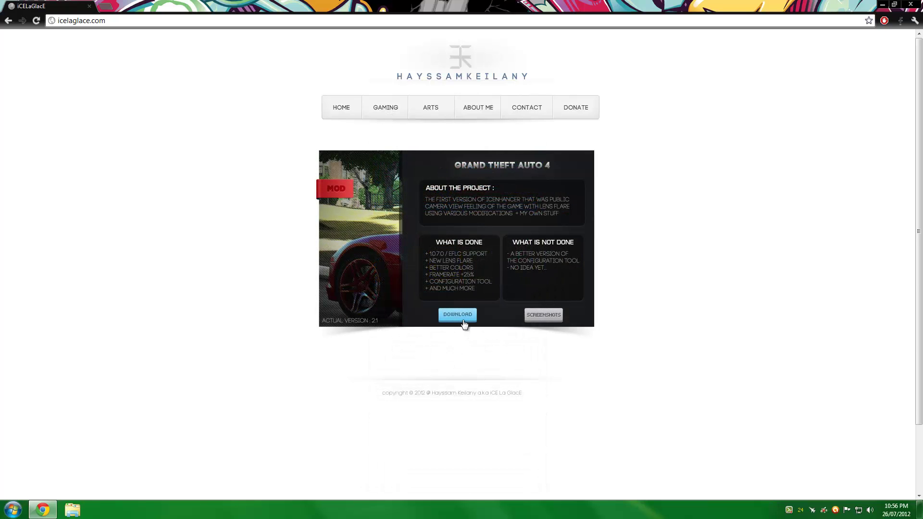
left_click(463, 319)
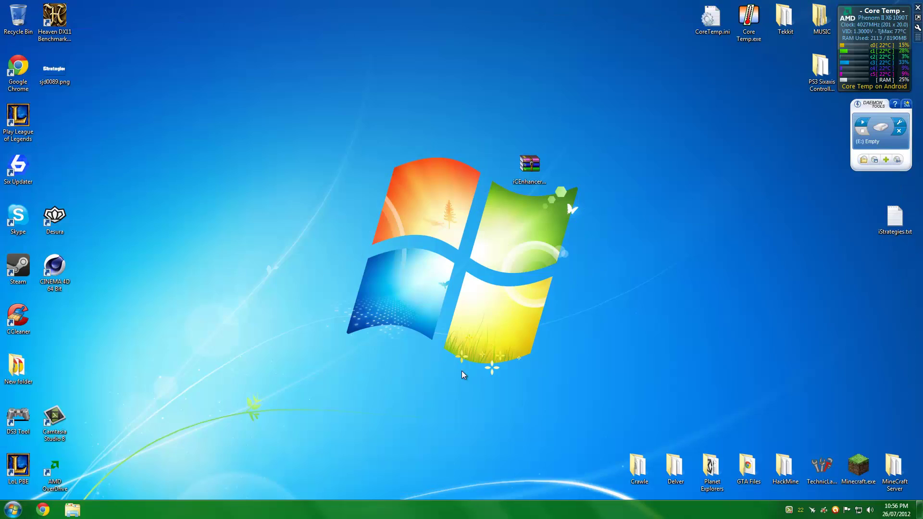
Step: Open iCEnhancer2_1FINAL.zip on the left half and inspect its 1.0.3.0 and 1.0.7.0 - EFLC folders
left_click(541, 184)
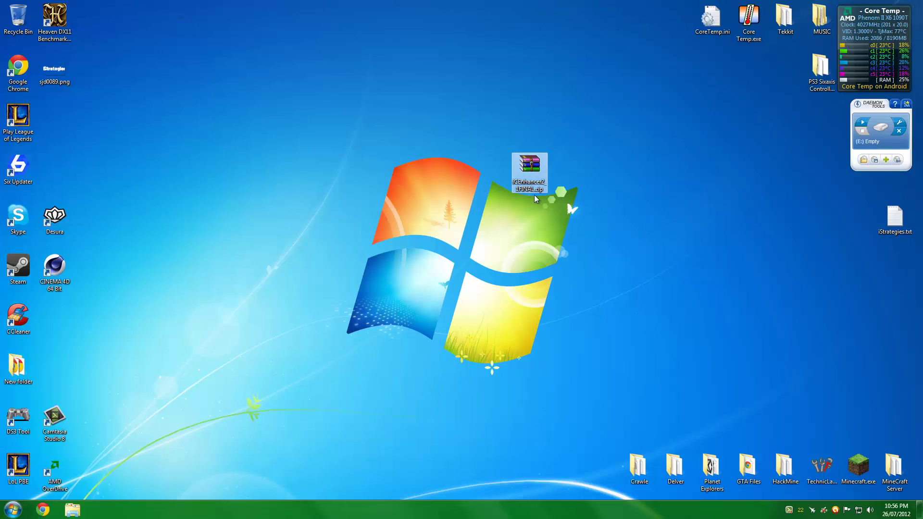
left_click(561, 194)
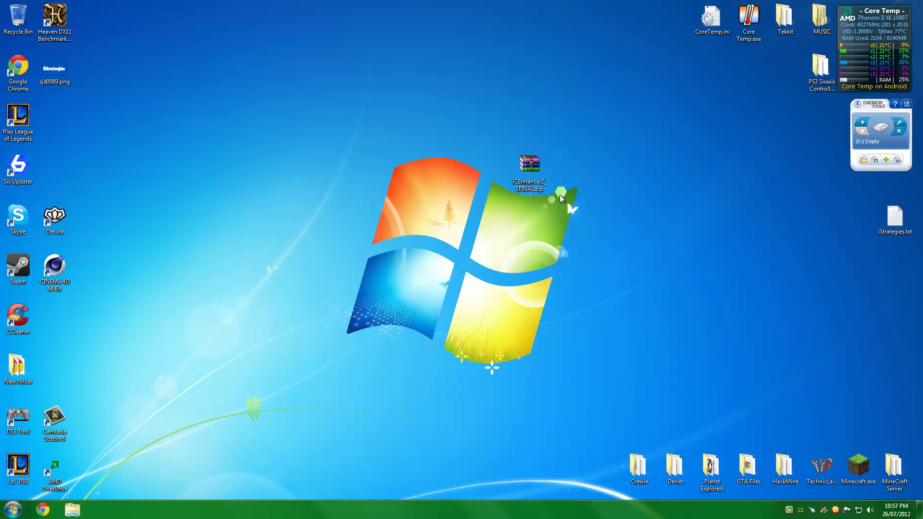
double_click(530, 168)
left_click_drag(463, 98, 1, 129)
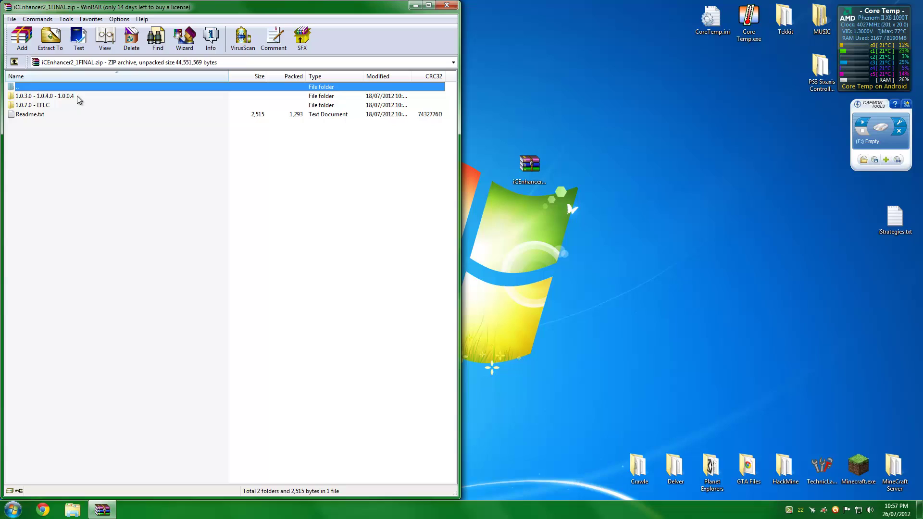
left_click(27, 98)
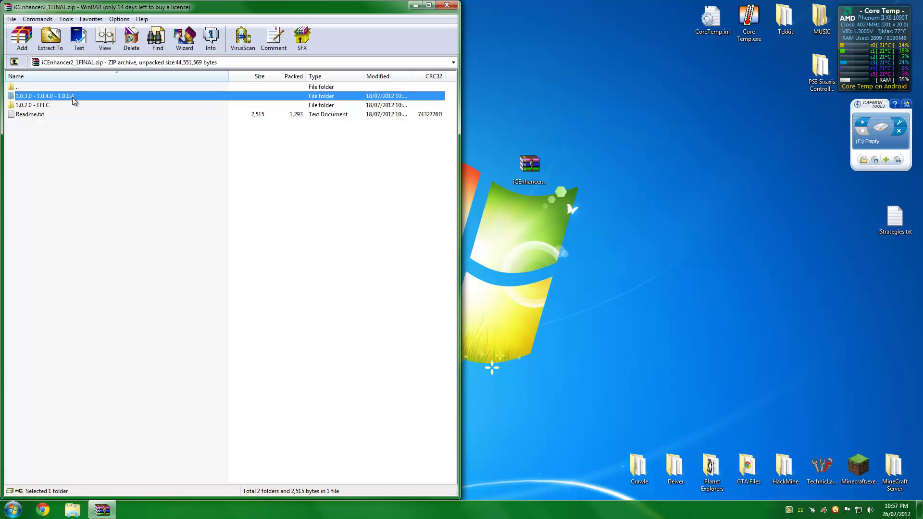
left_click(42, 106)
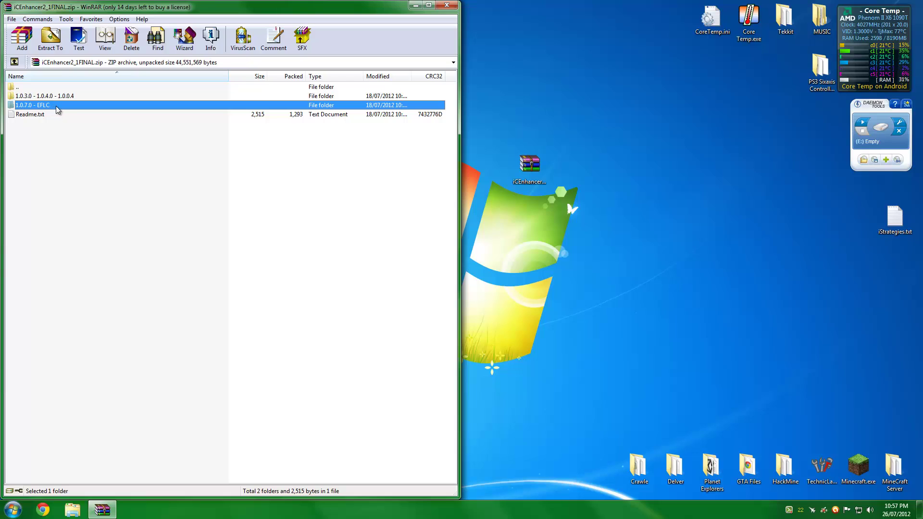
left_click(584, 167)
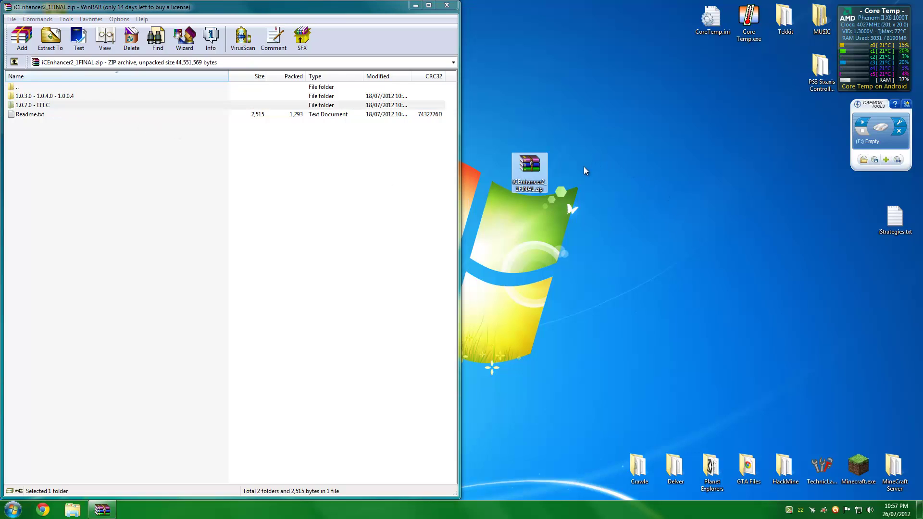
Step: Create a desktop folder named 'iCEnhancer 2.1' and open it on the right half of the screen
right_click(584, 167)
mouse_move(627, 249)
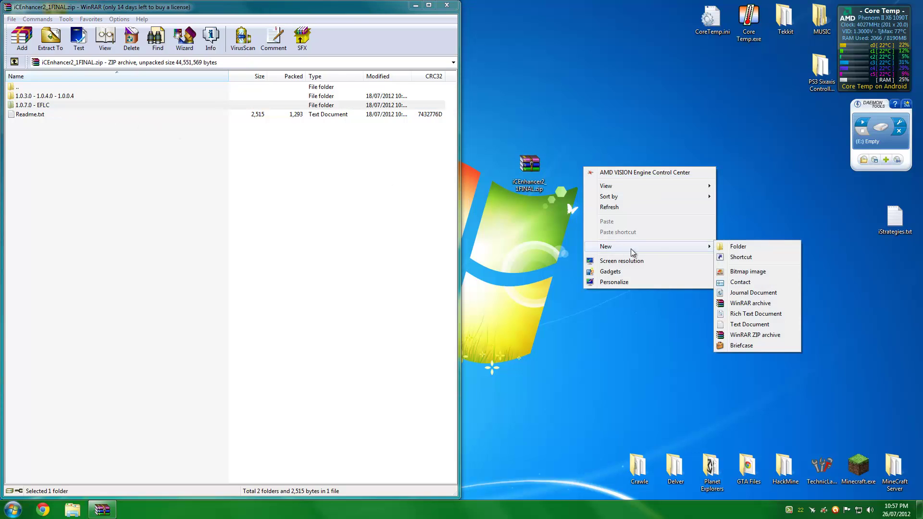
left_click(738, 244)
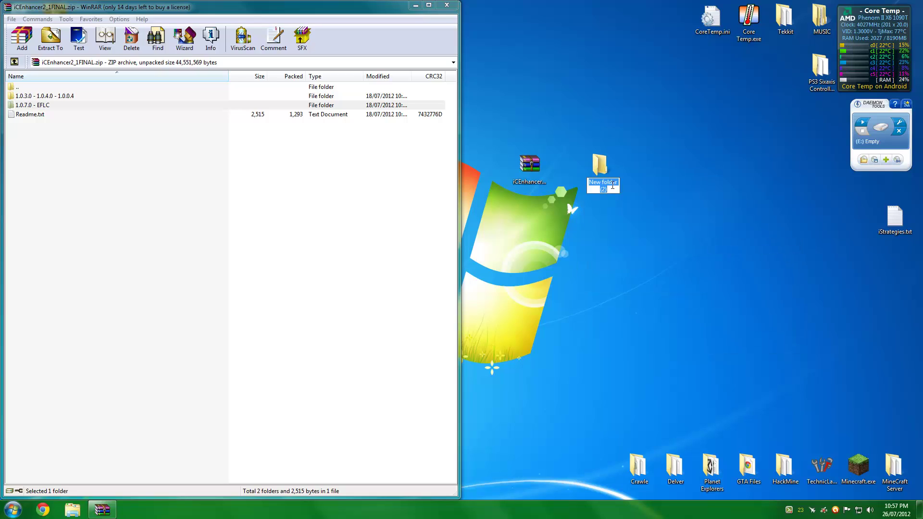
type("i")
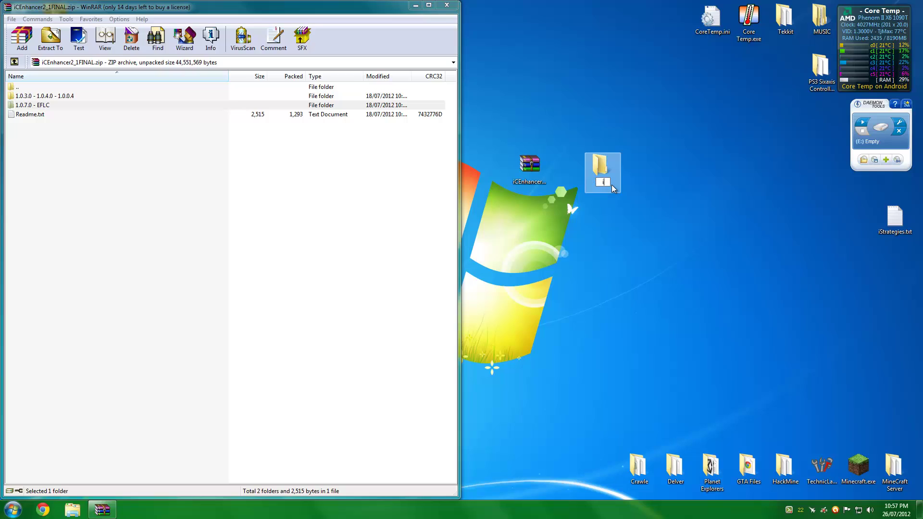
type("CEnhancer 2.1")
key("Return")
double_click(608, 175)
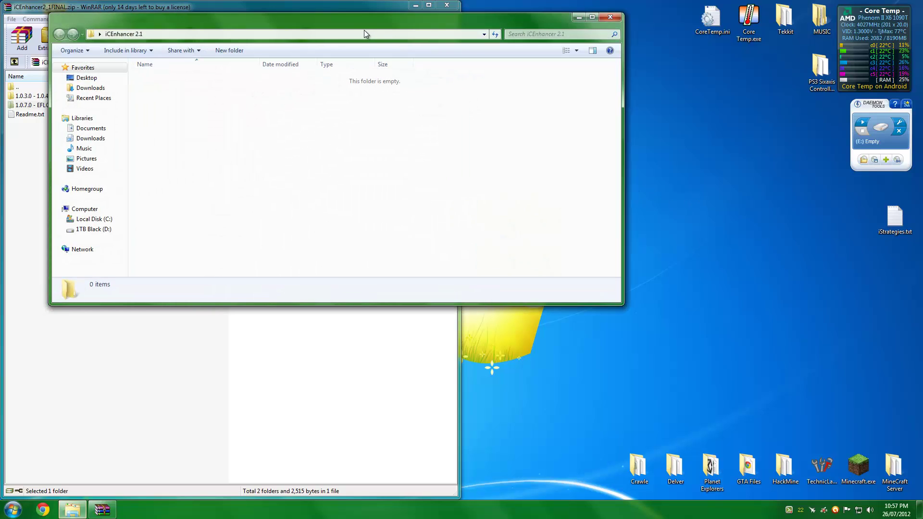
key("super+Right")
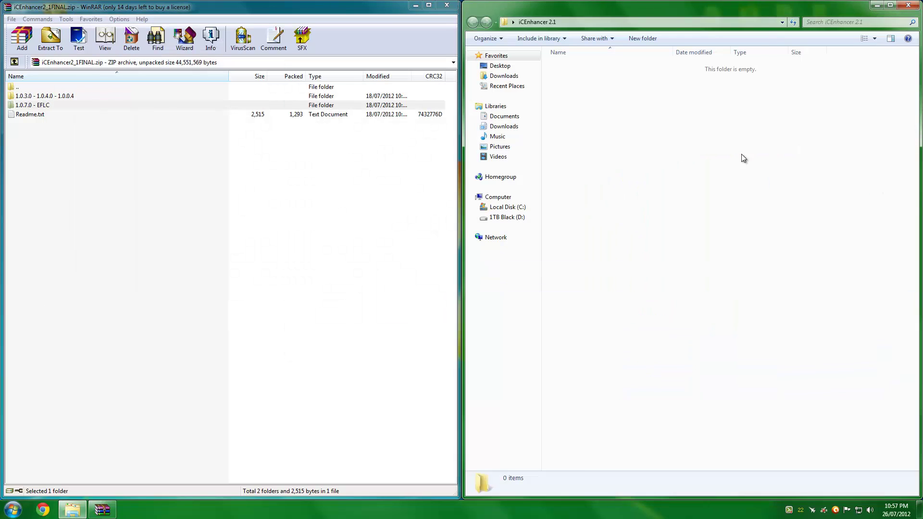
Step: Drag the archive's 1.0.7.0 - EFLC folder into iCEnhancer 2.1 and minimise WinRAR
left_click(41, 104)
left_click(93, 141)
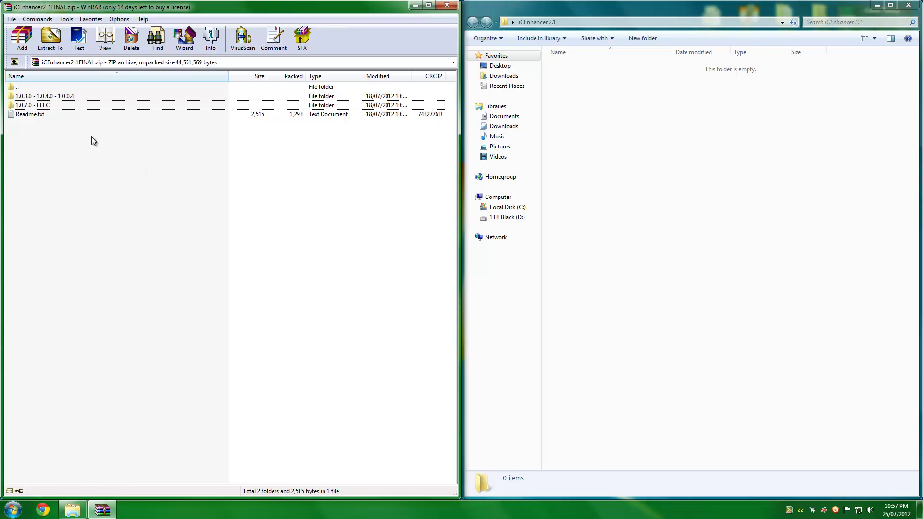
left_click(76, 104)
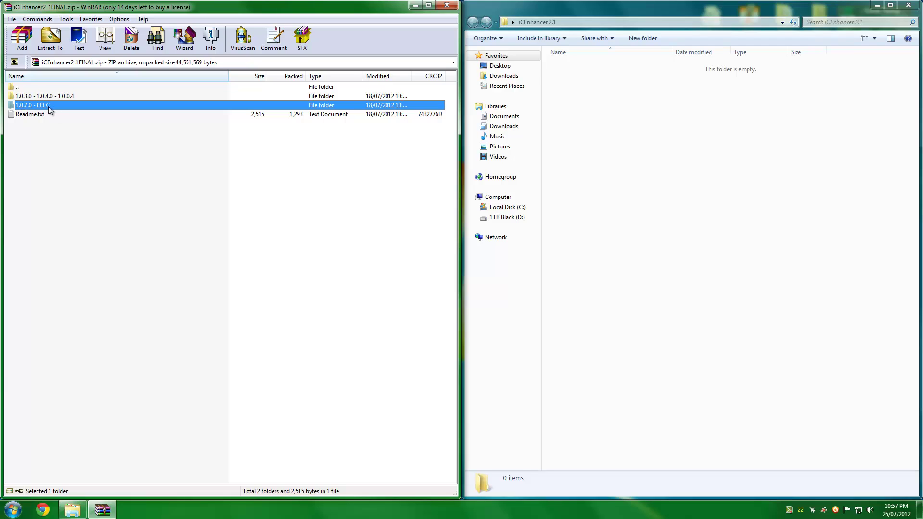
left_click_drag(33, 106, 602, 105)
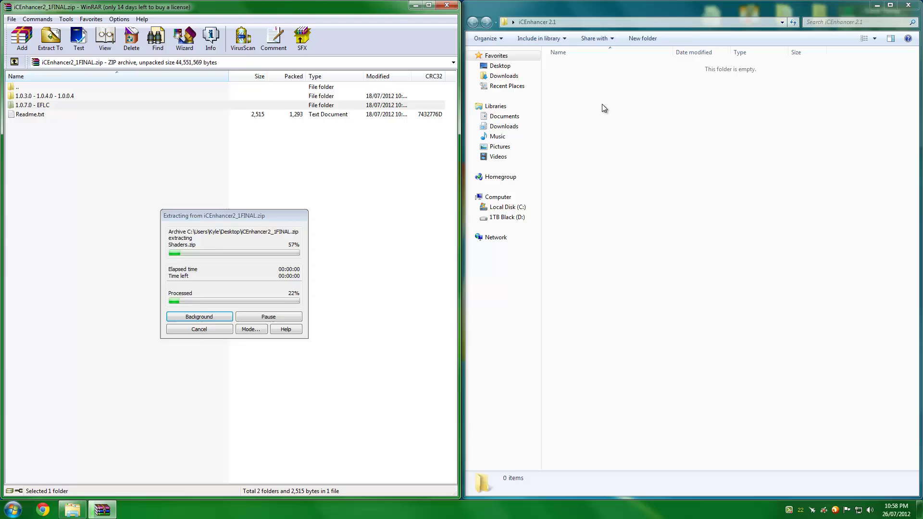
left_click(415, 5)
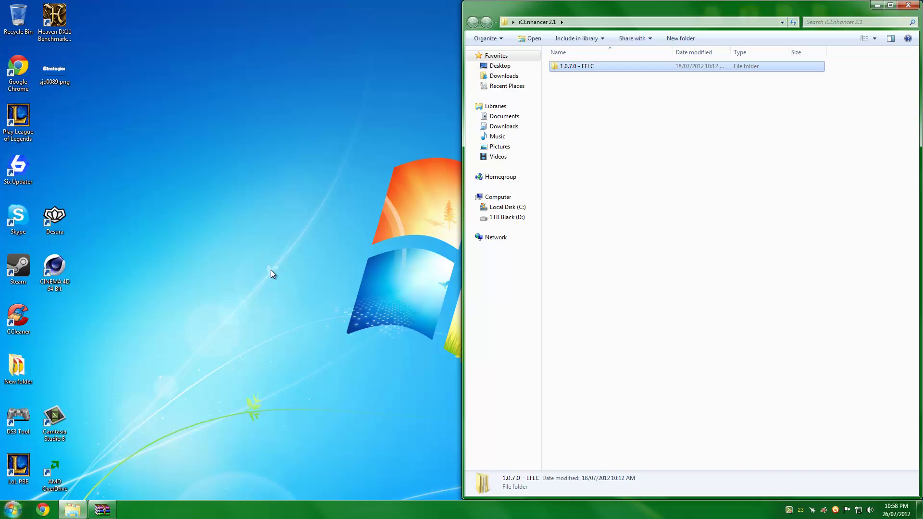
Step: Open C:\Program Files\Rockstar Games\Grand Theft Auto IV in a left-half Explorer window
key("super")
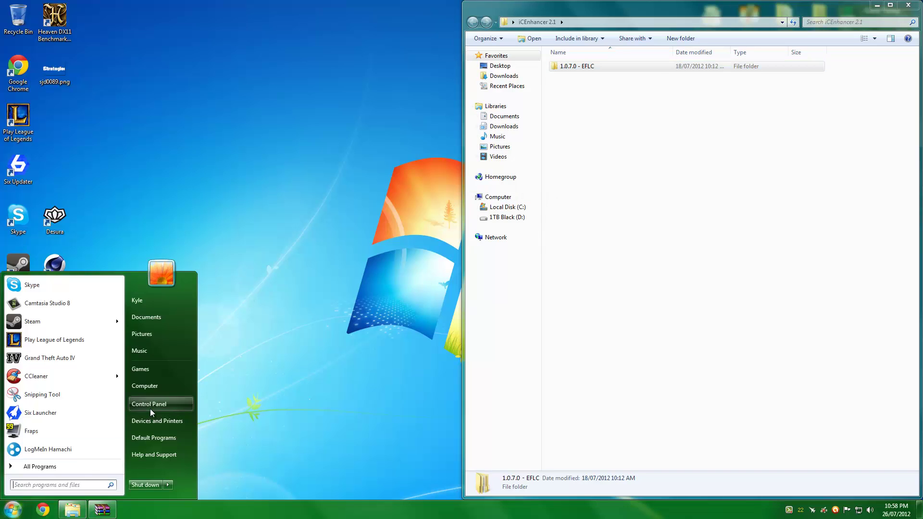
left_click(165, 384)
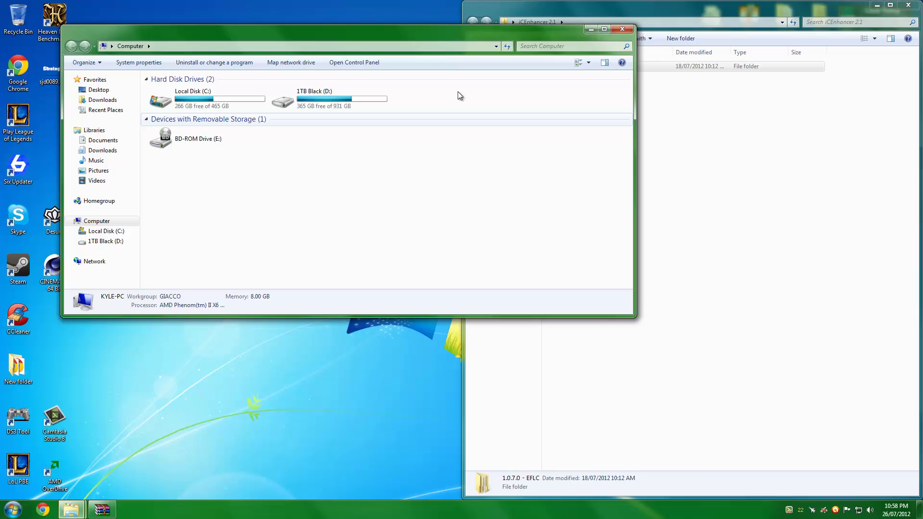
left_click_drag(454, 30, 1, 139)
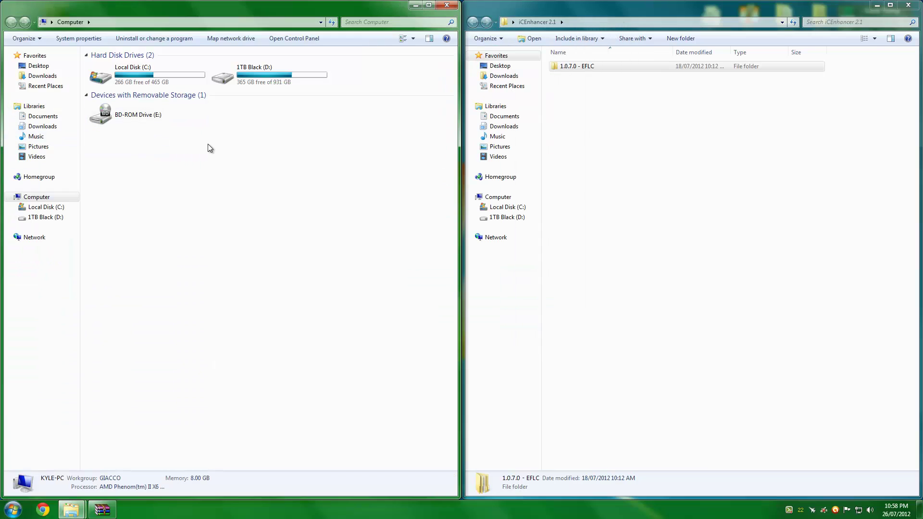
left_click(48, 210)
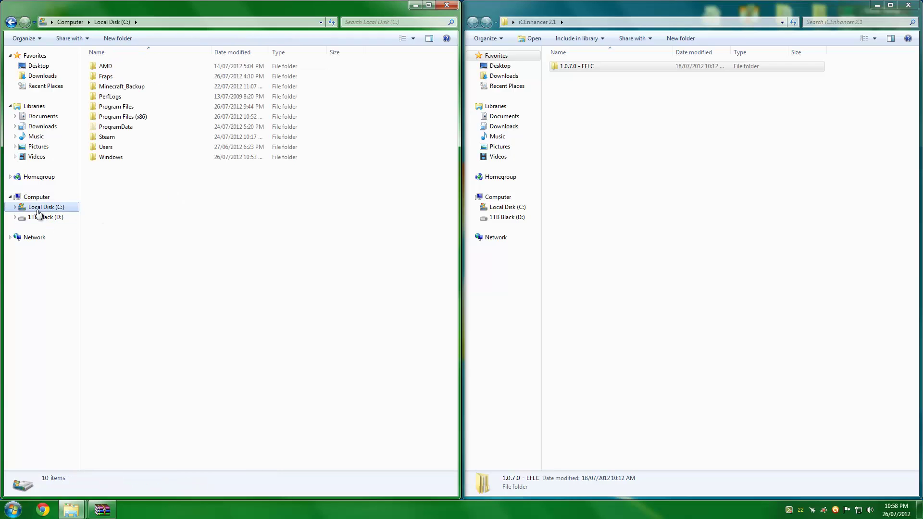
double_click(149, 105)
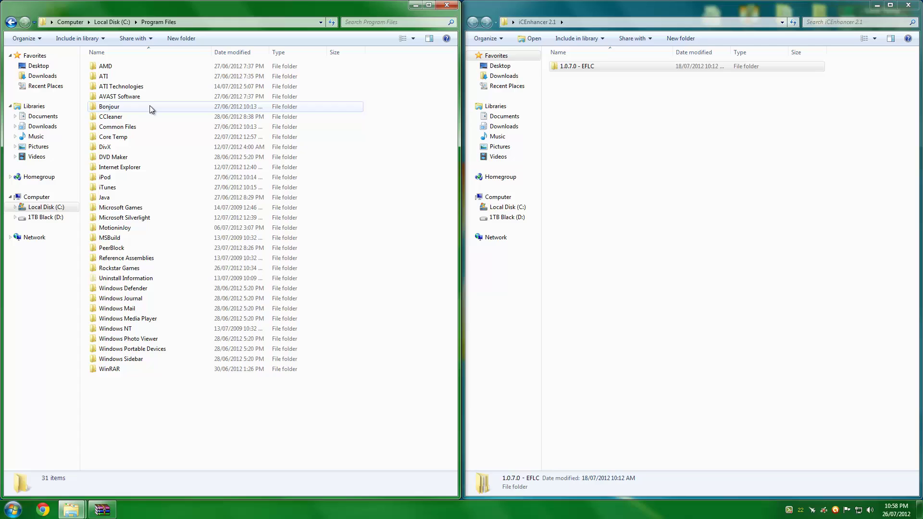
double_click(158, 268)
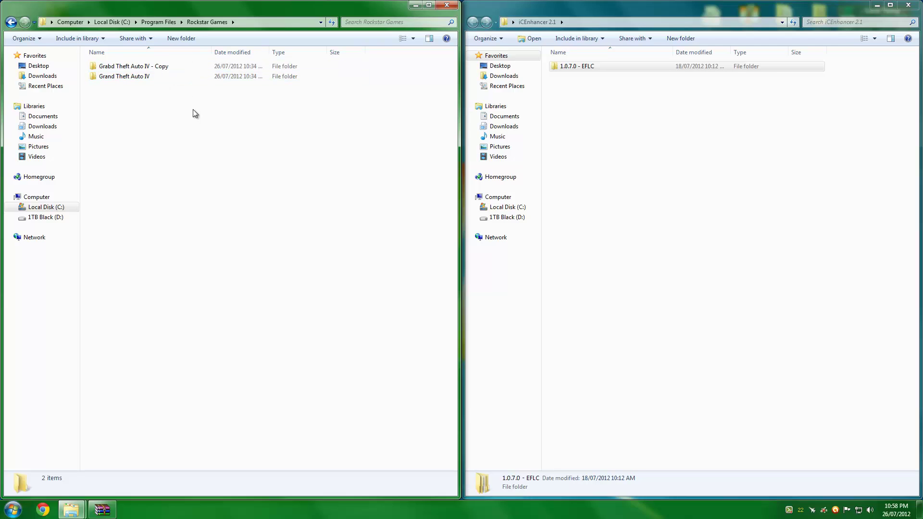
double_click(169, 78)
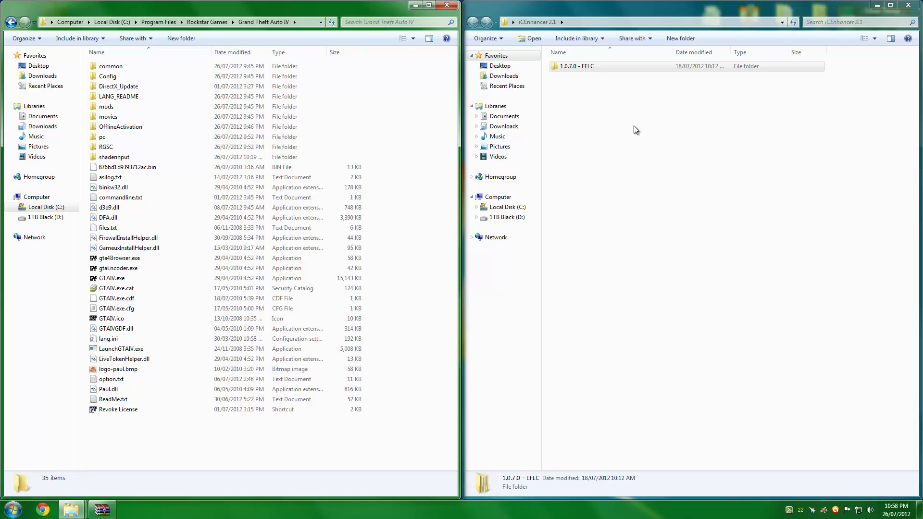
left_click(593, 71)
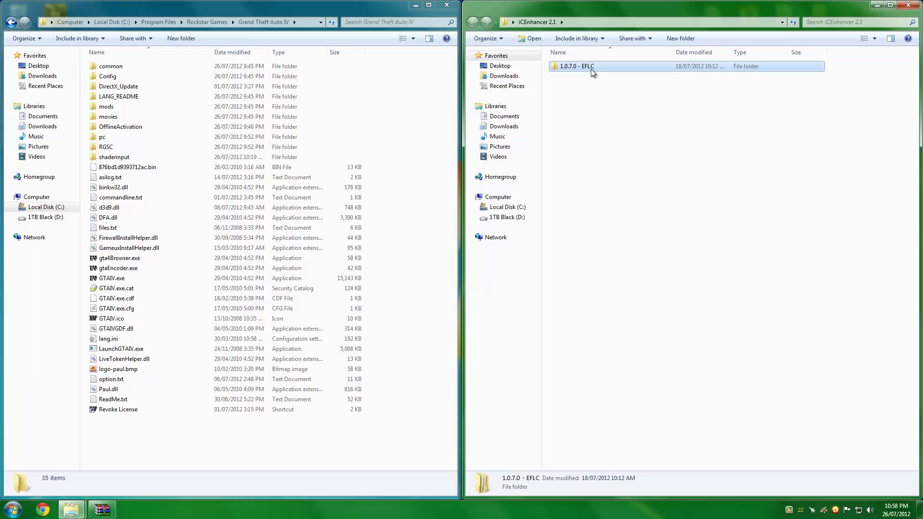
Step: Copy all 24 files from 1.0.7.0 - EFLC\1 - Main files
double_click(590, 68)
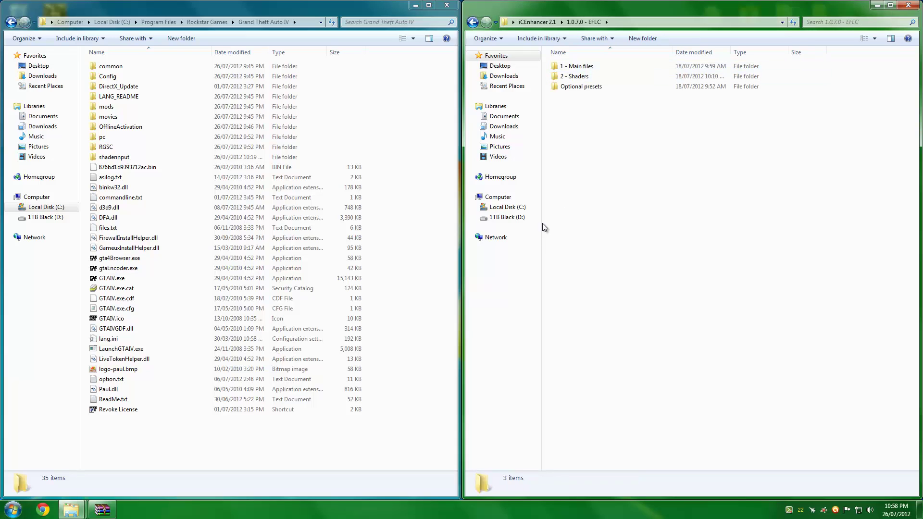
left_click(537, 21)
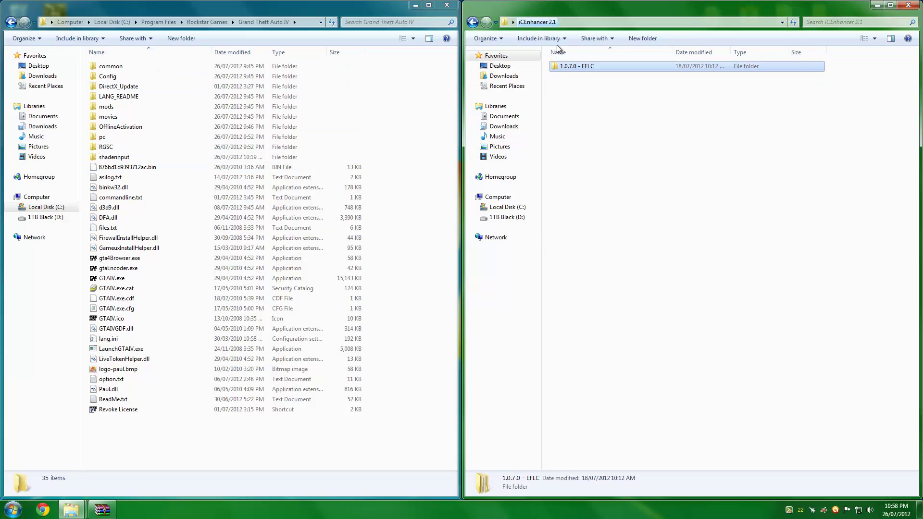
double_click(574, 66)
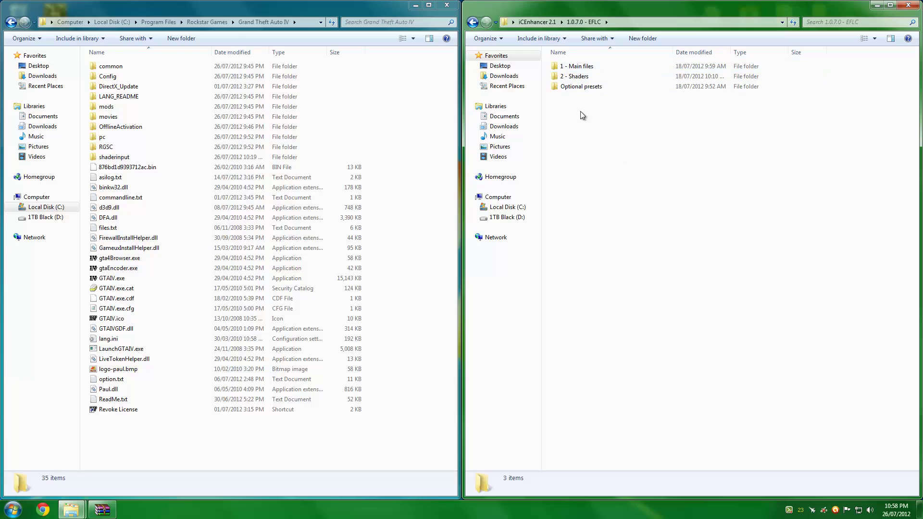
left_click_drag(581, 111, 622, 55)
left_click(622, 126)
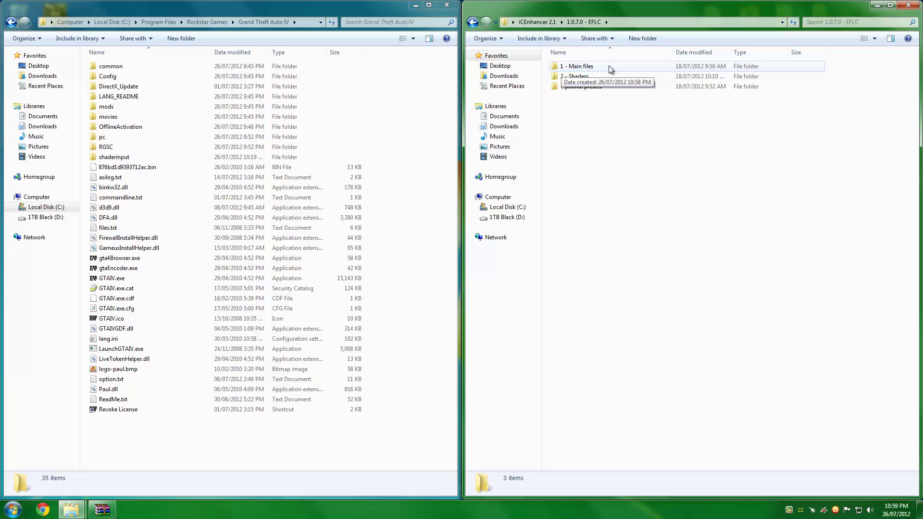
double_click(609, 65)
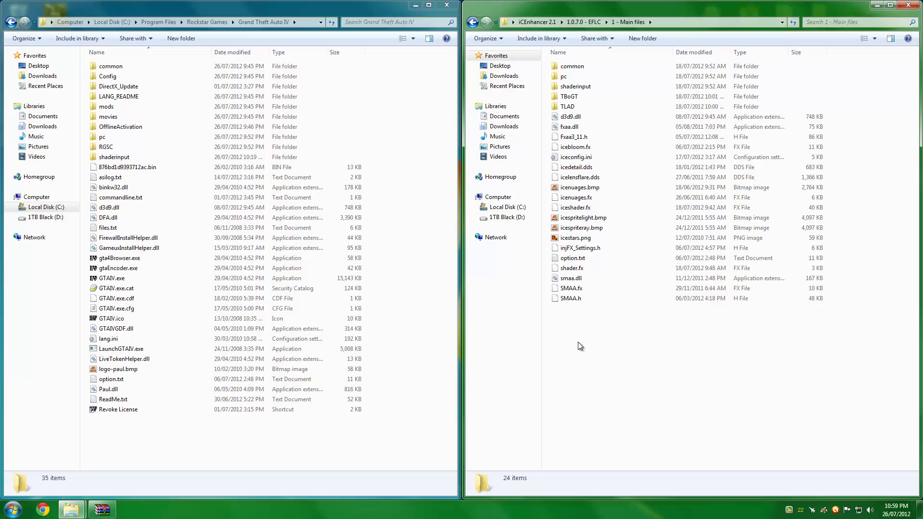
left_click_drag(576, 350, 684, 68)
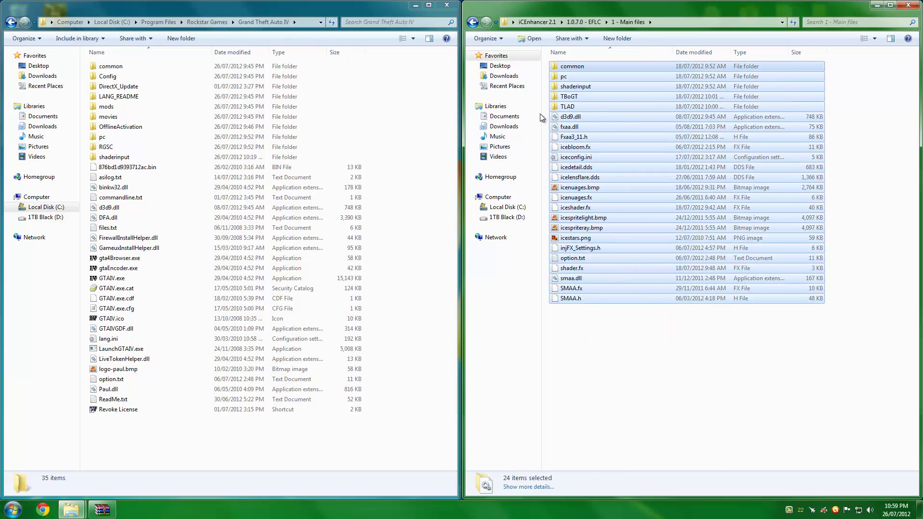
right_click(778, 100)
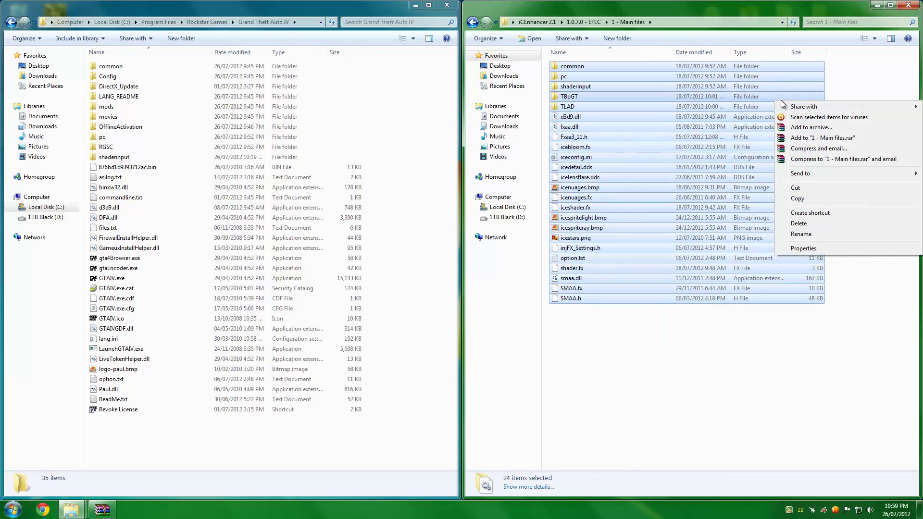
left_click(797, 199)
Step: Paste them into the Grand Theft Auto IV folder, replacing d3d9.dll and merging the common folder
left_click(396, 177)
right_click(396, 177)
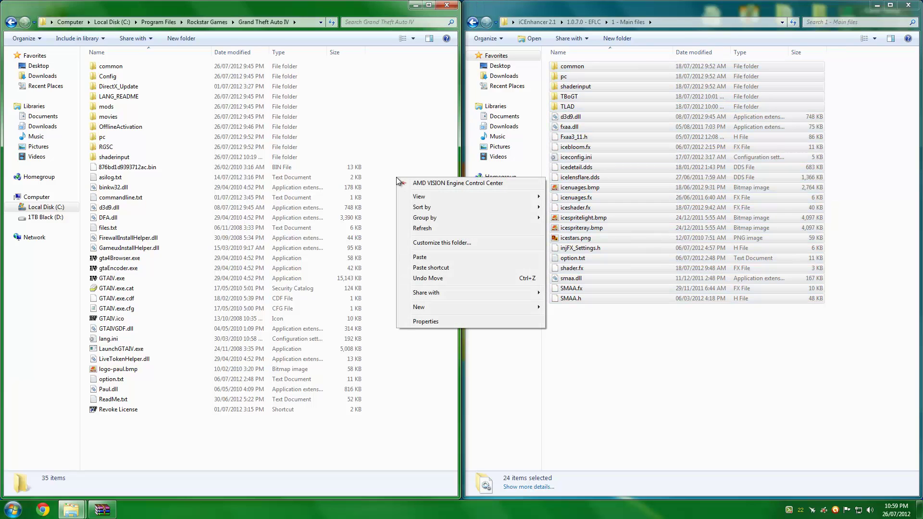
left_click(418, 258)
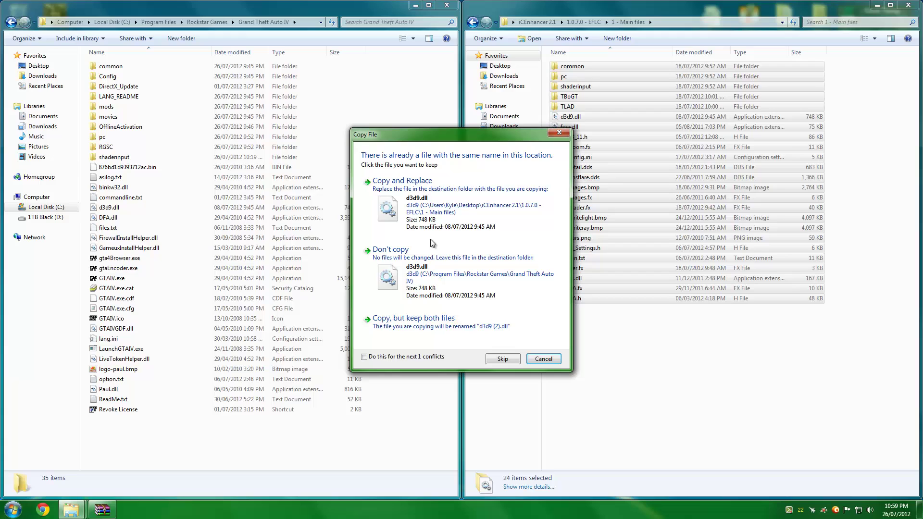
left_click(396, 357)
left_click(442, 201)
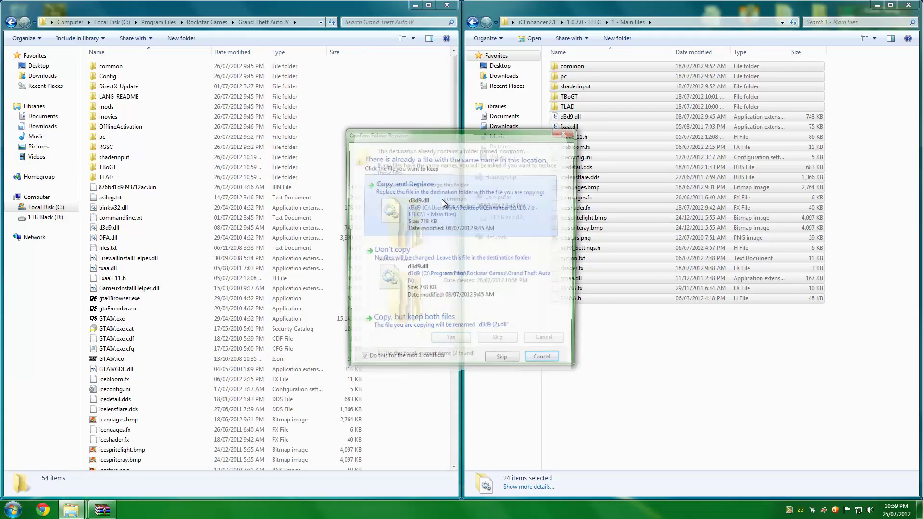
left_click(440, 341)
left_click(399, 252)
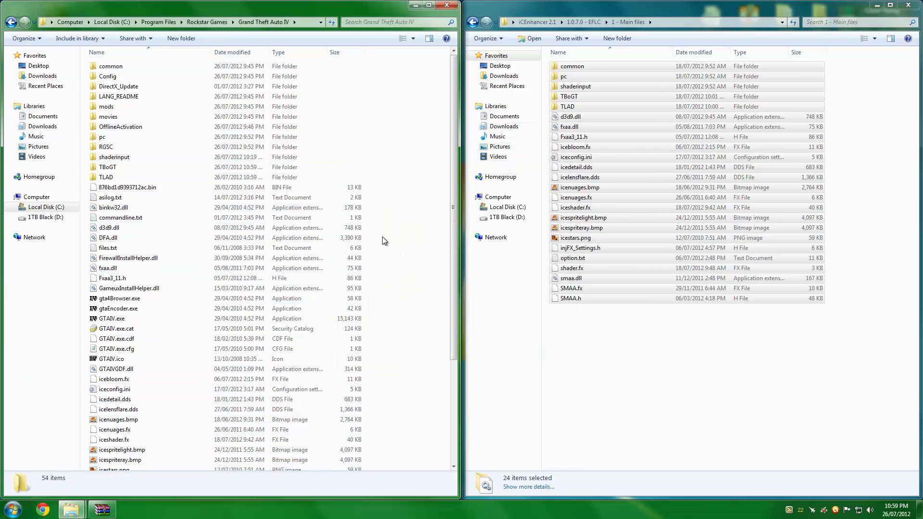
scroll(389, 245, "down", 5)
scroll(394, 262, "up", 5)
Step: Copy iceshader.fx from Optional presets\Less saturation
left_click(584, 22)
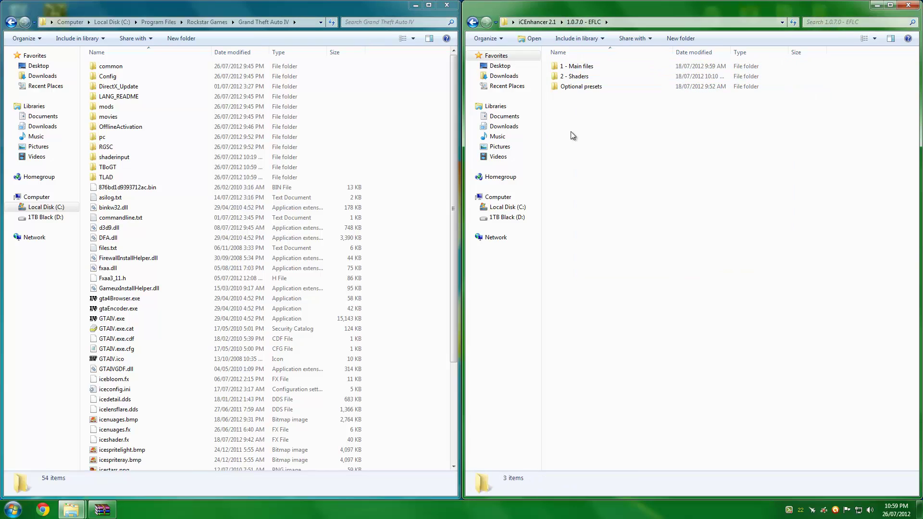
double_click(616, 89)
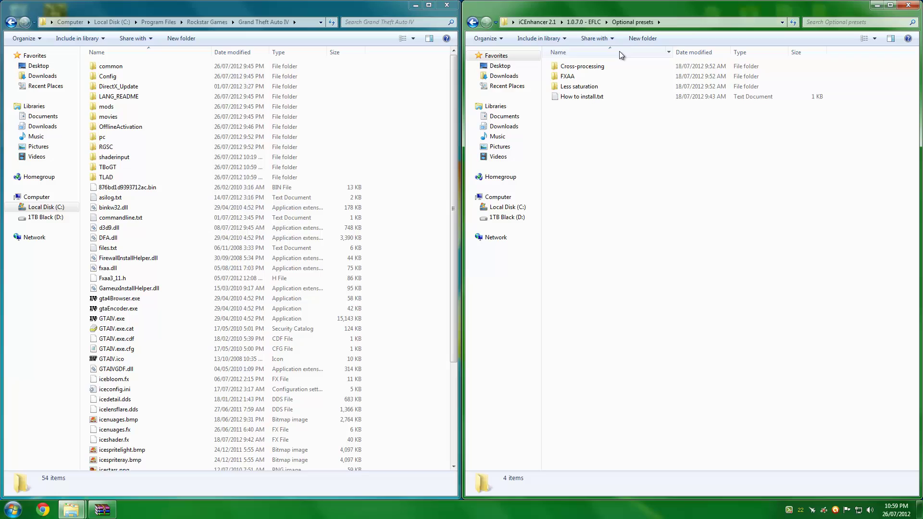
double_click(613, 86)
left_click(599, 67)
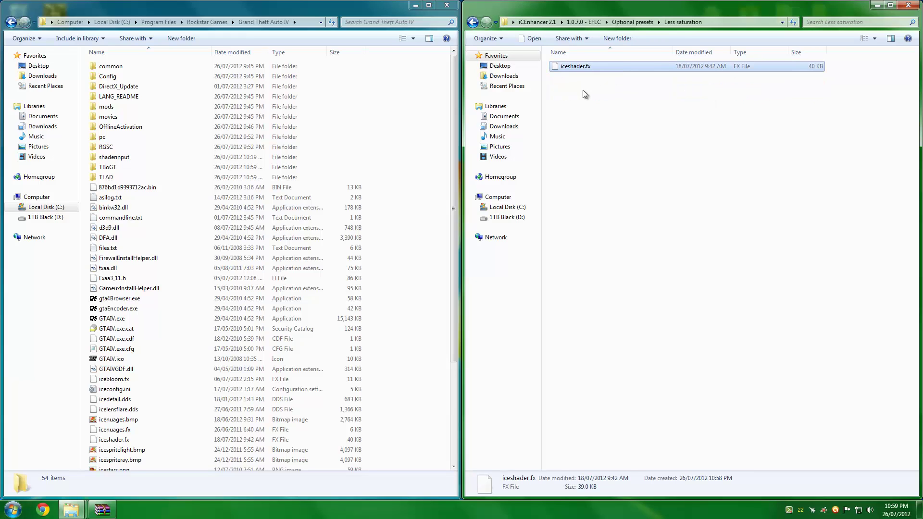
right_click(576, 65)
left_click(598, 190)
Step: Paste it into the game folder, replacing the existing iceshader.fx, and return to 1.0.7.0 - EFLC
right_click(410, 166)
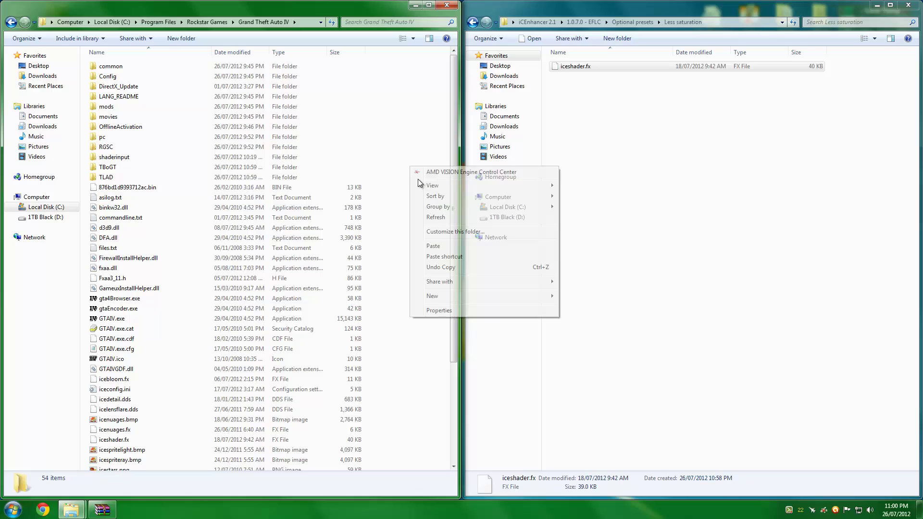
left_click(433, 245)
left_click(440, 191)
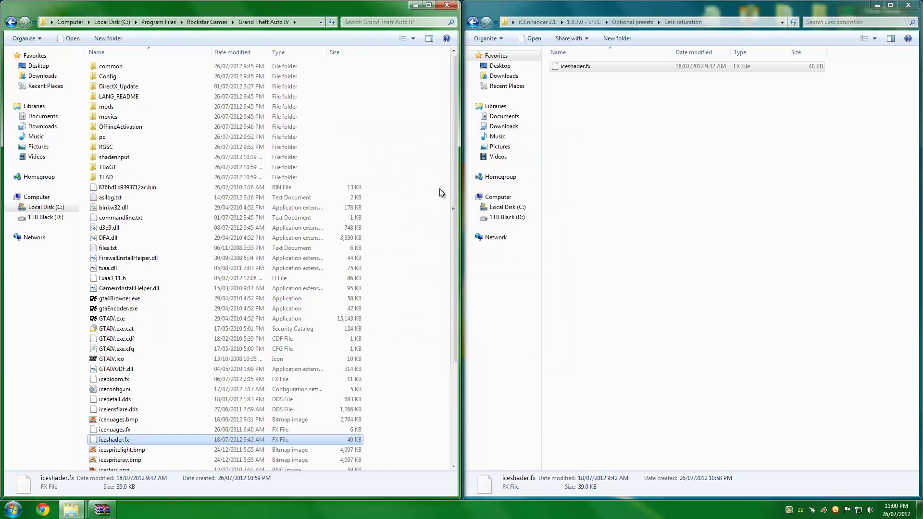
left_click(411, 187)
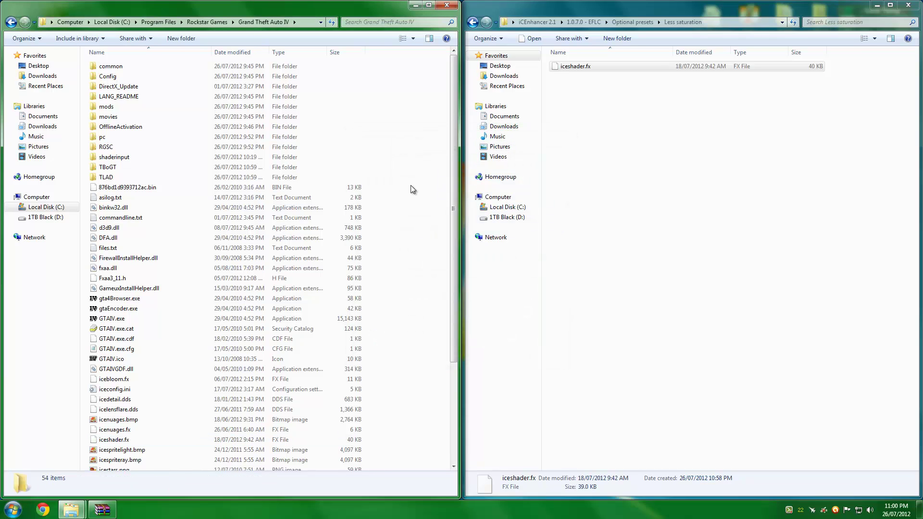
left_click(791, 155)
left_click(632, 22)
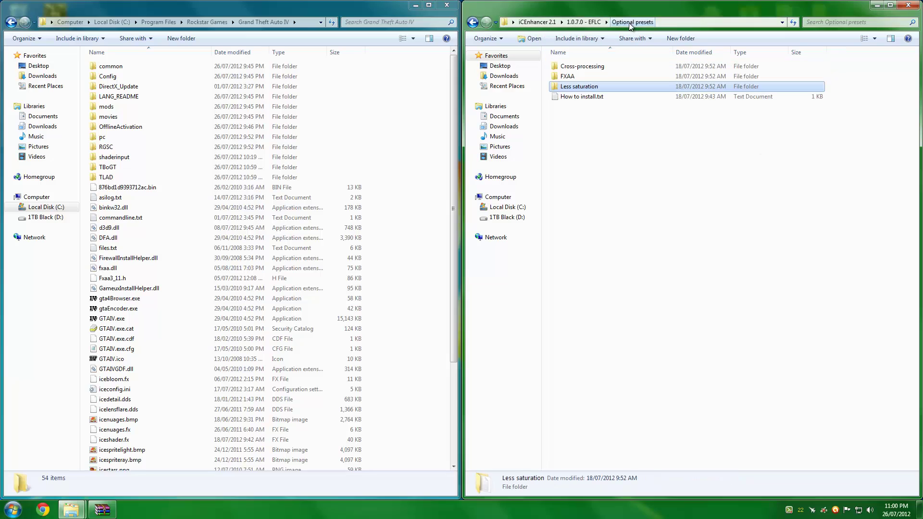
left_click(584, 22)
left_click(588, 137)
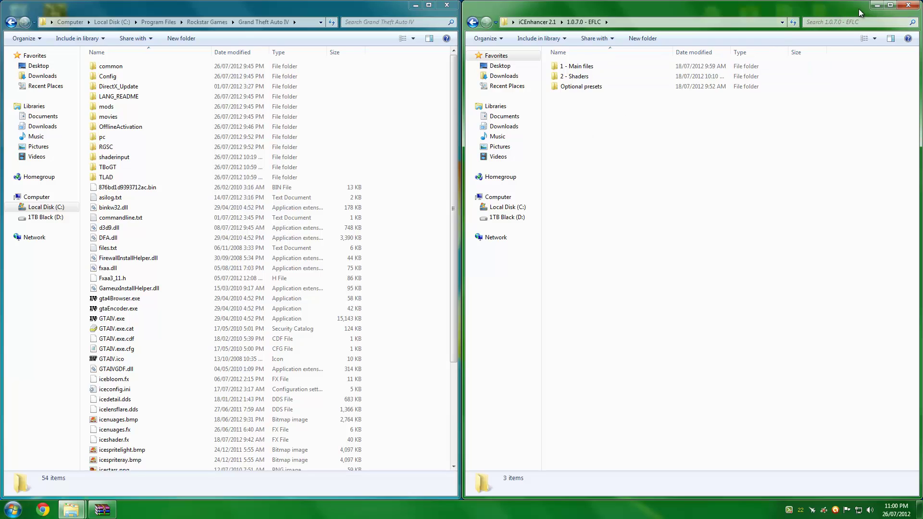
Step: Open Shaders.zip from the 2 - Shaders folder, place WinRAR lower right, and select its shaders folder
double_click(619, 72)
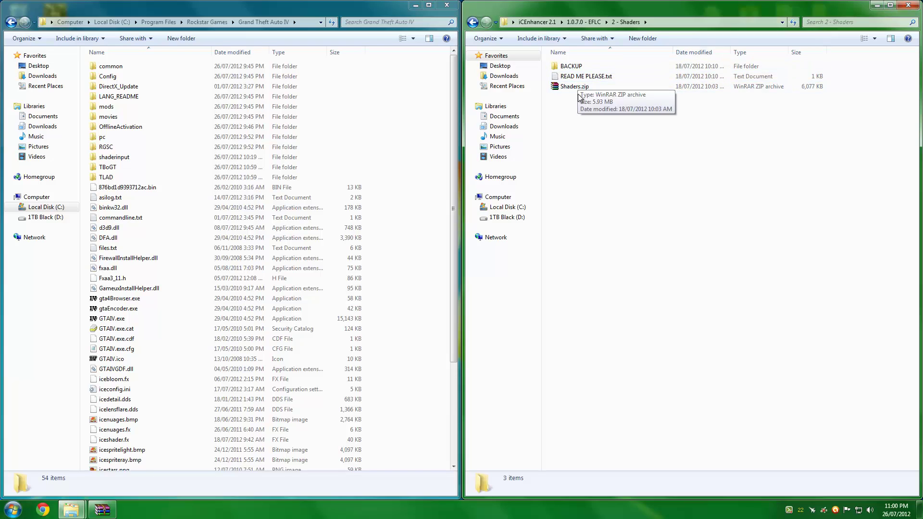
left_click(589, 22)
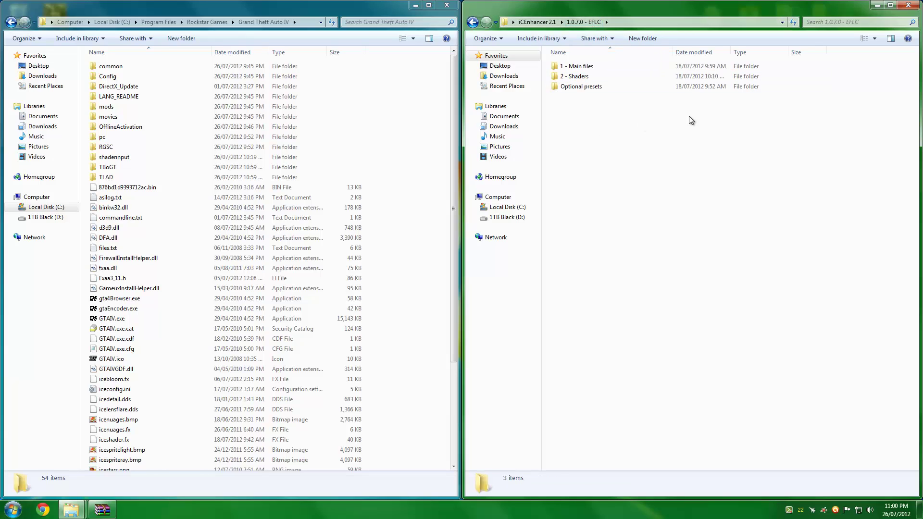
double_click(619, 77)
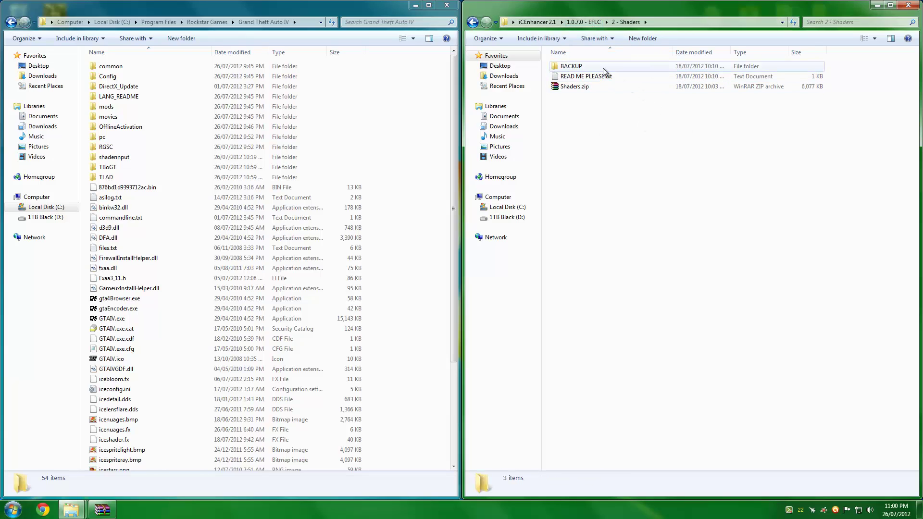
double_click(589, 88)
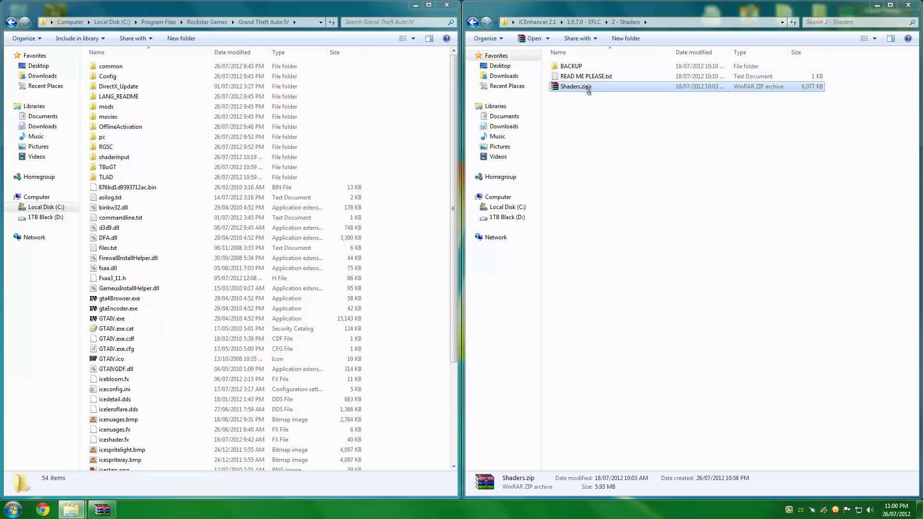
left_click_drag(169, 102, 921, 144)
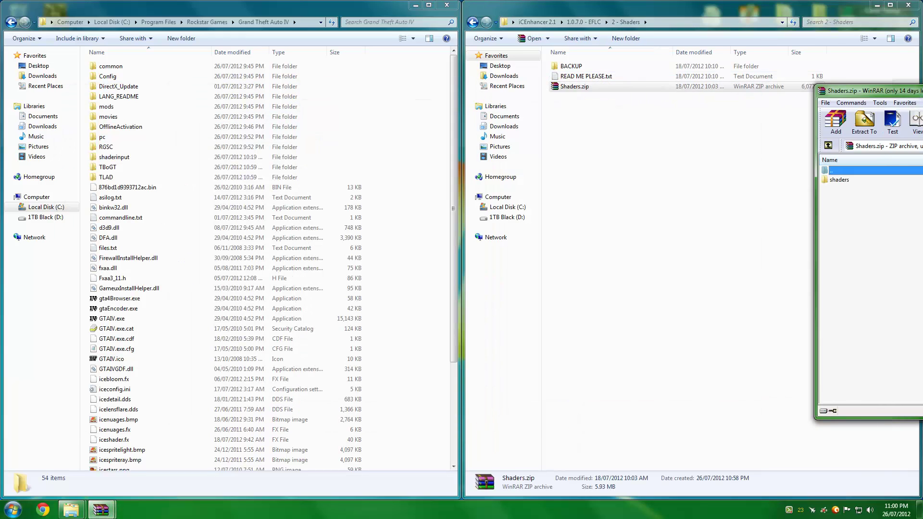
left_click_drag(711, 6, 695, 182)
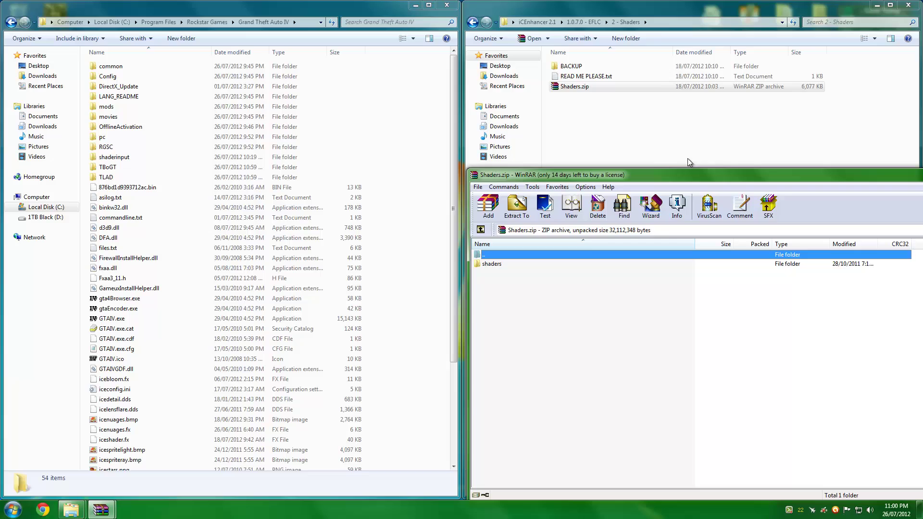
left_click(640, 73)
left_click(574, 180)
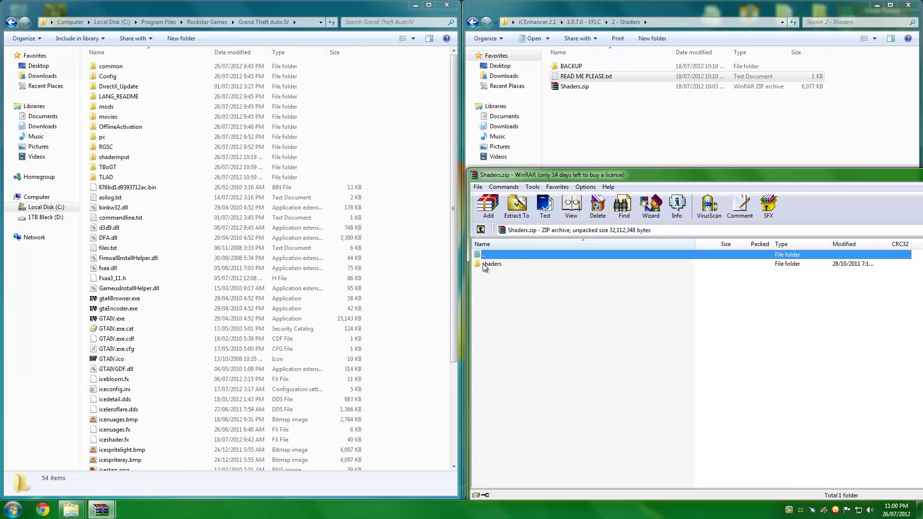
left_click(501, 264)
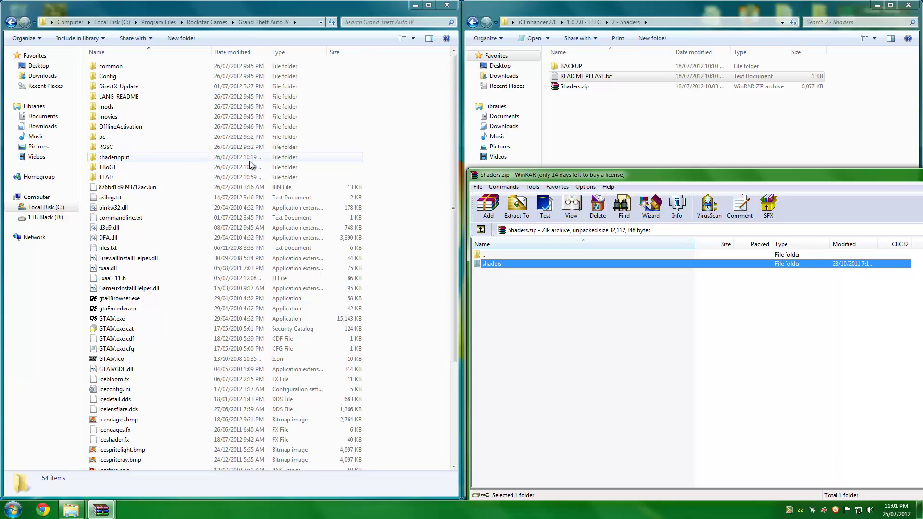
double_click(126, 66)
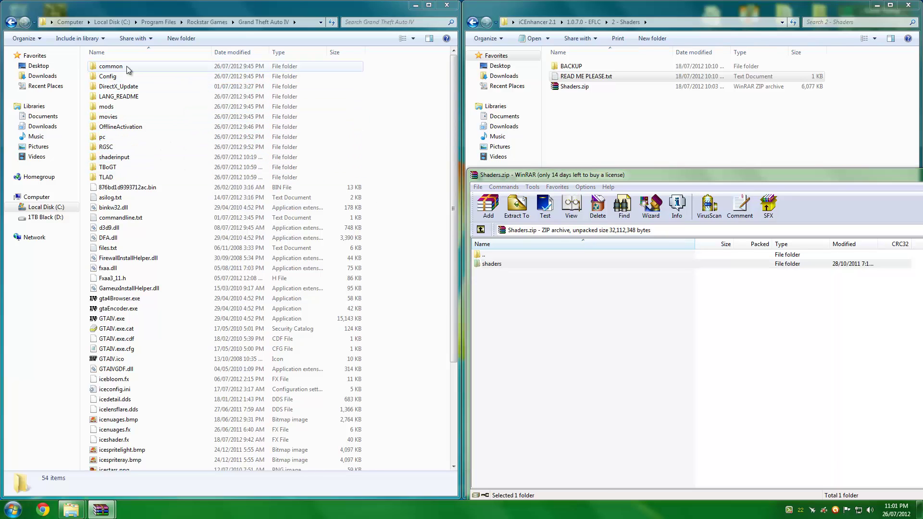
left_click(224, 22)
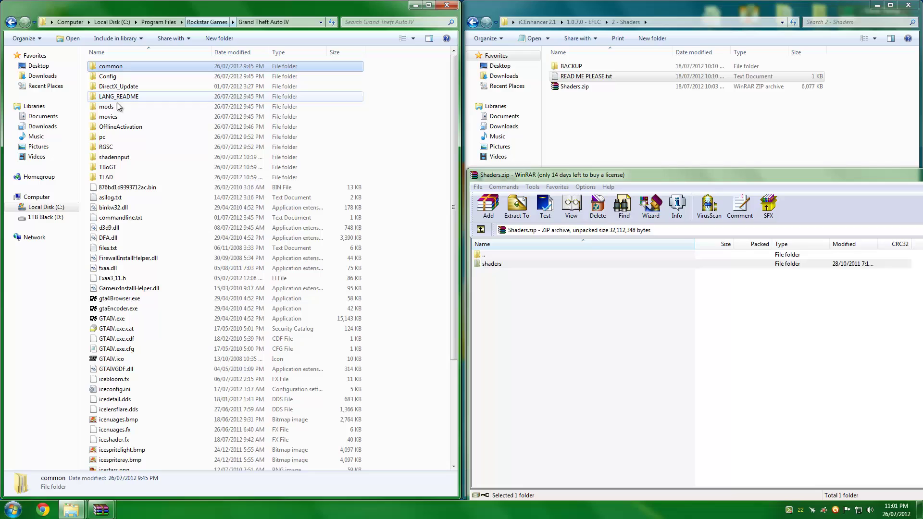
double_click(130, 67)
double_click(134, 76)
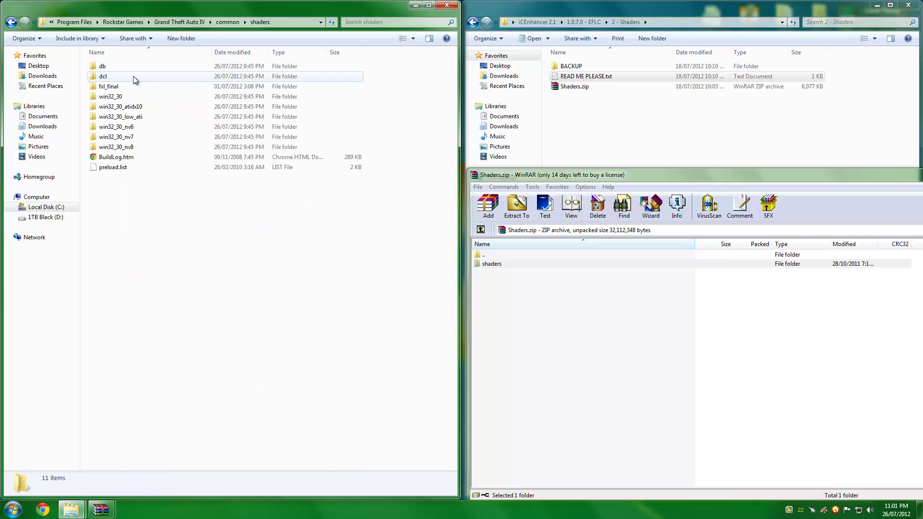
left_click(227, 22)
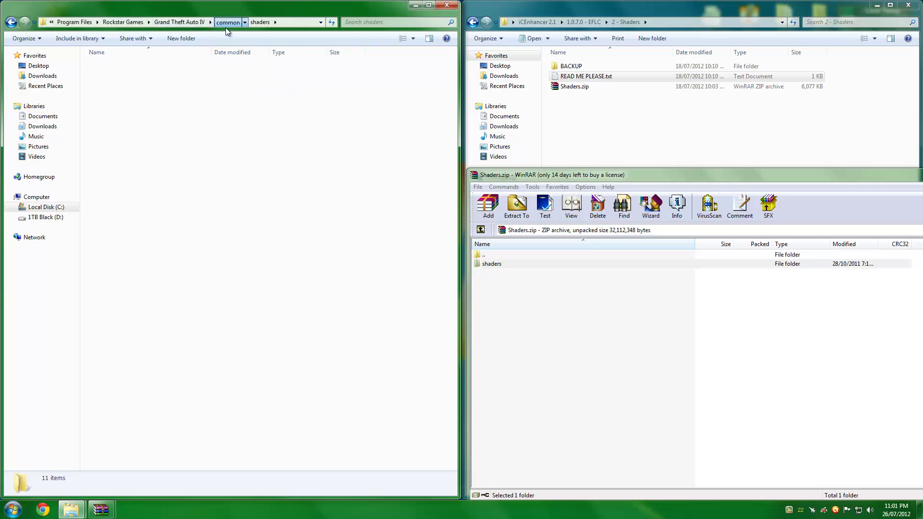
double_click(489, 263)
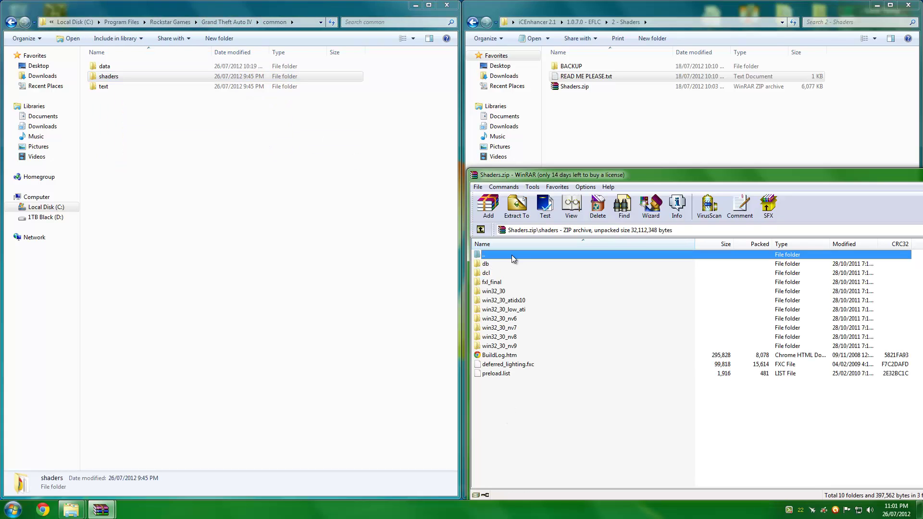
double_click(510, 255)
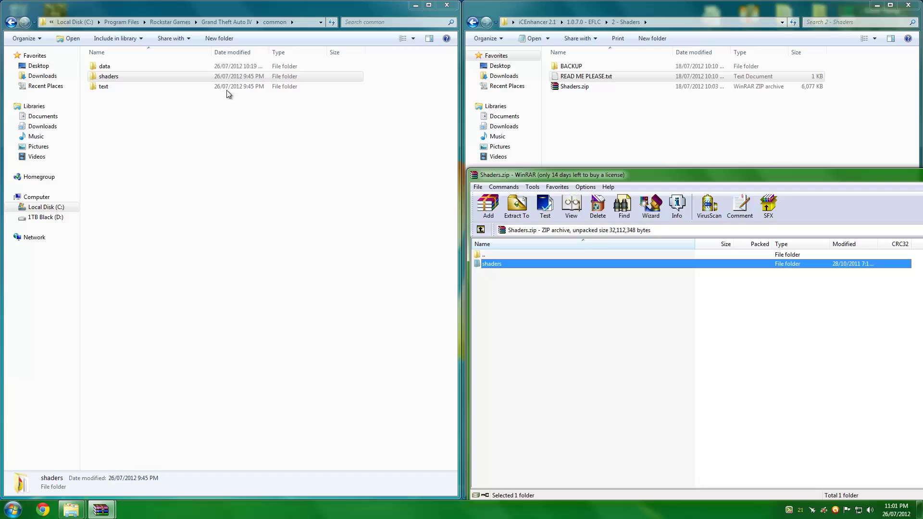
left_click(565, 68)
double_click(566, 69)
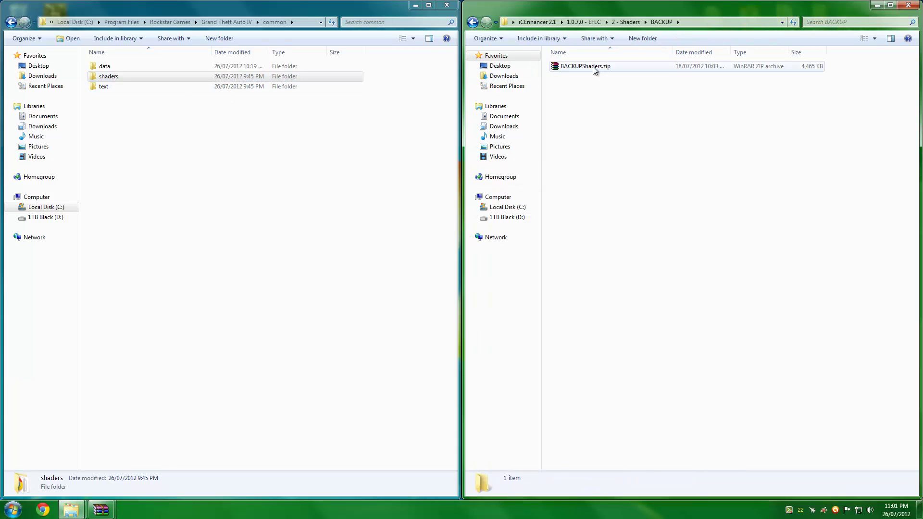
double_click(593, 66)
double_click(93, 186)
double_click(92, 177)
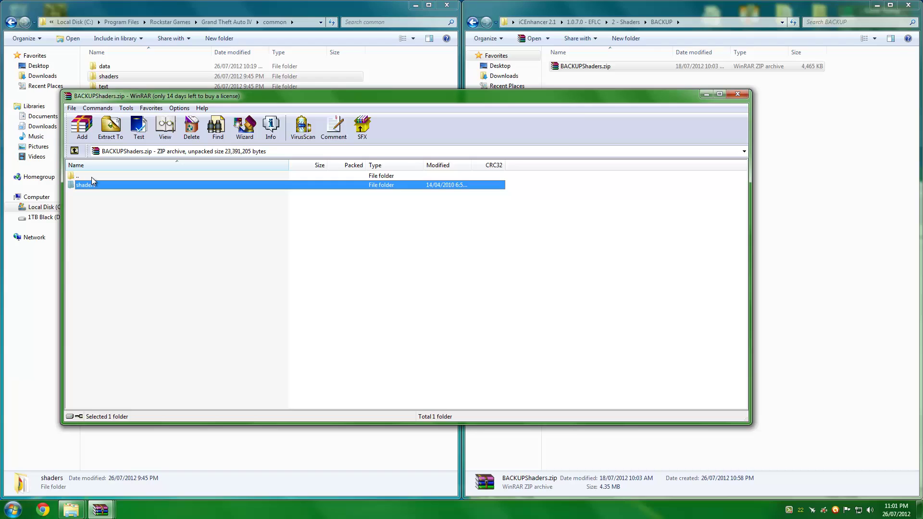
left_click(737, 94)
key("BackSpace")
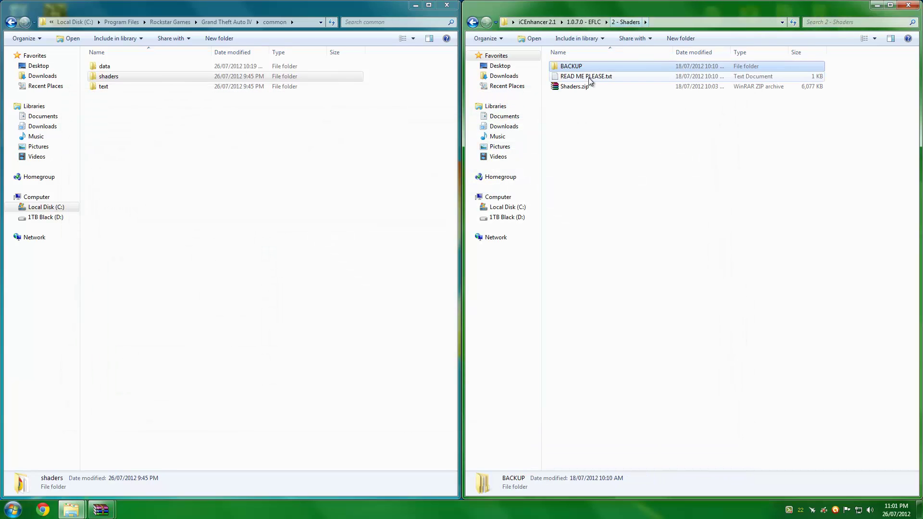
Step: Drag the shaders folder from Shaders.zip into GTA IV\common, merging folders and replacing BuildLog.htm and other files
mouse_move(108, 509)
left_click(166, 460)
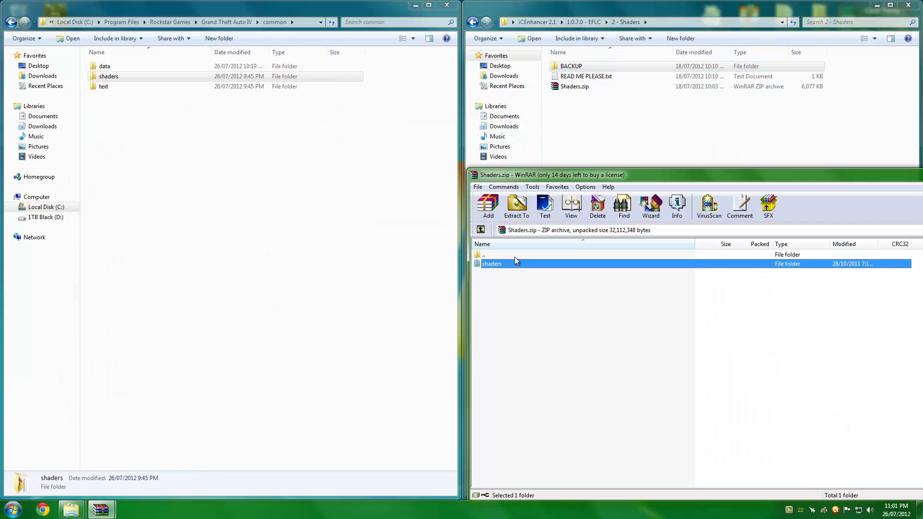
left_click_drag(531, 269, 283, 210)
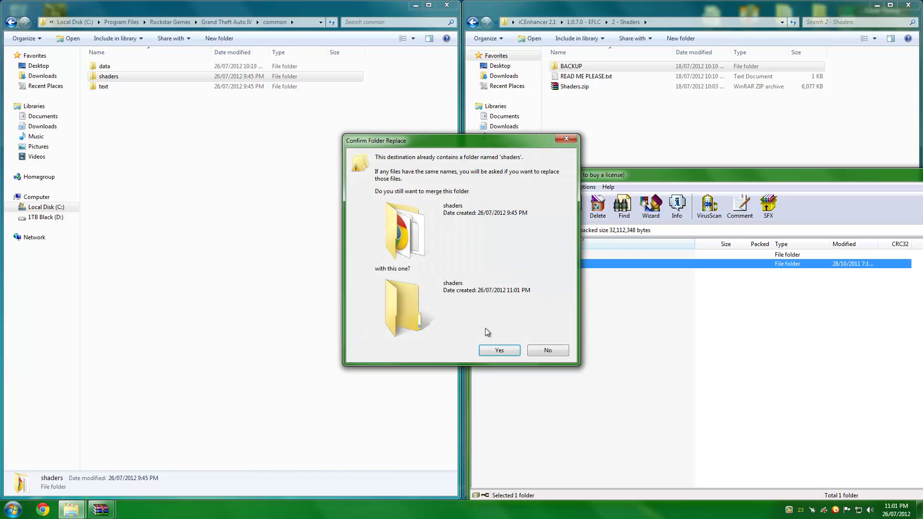
left_click(492, 350)
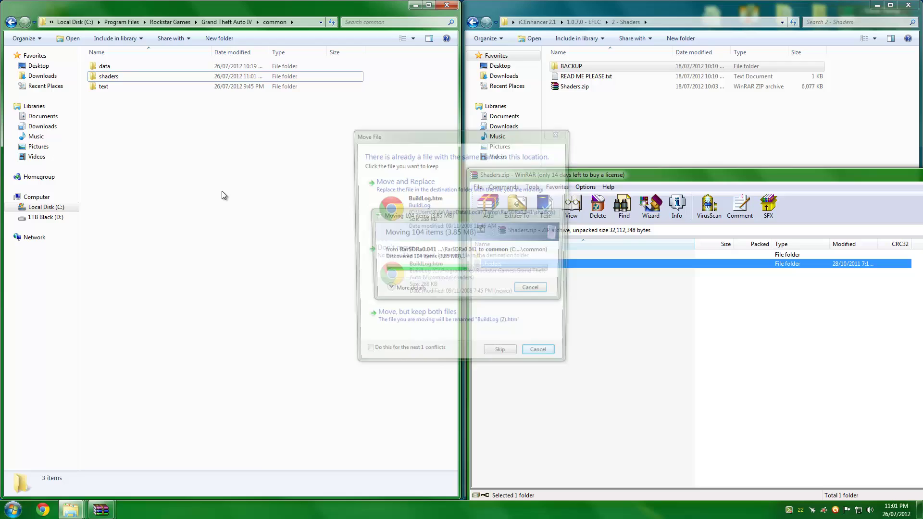
left_click(428, 203)
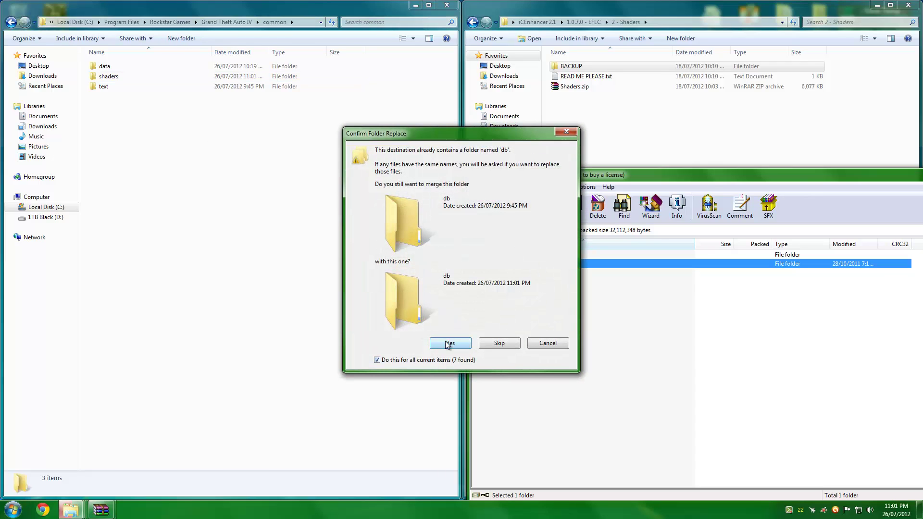
left_click(447, 342)
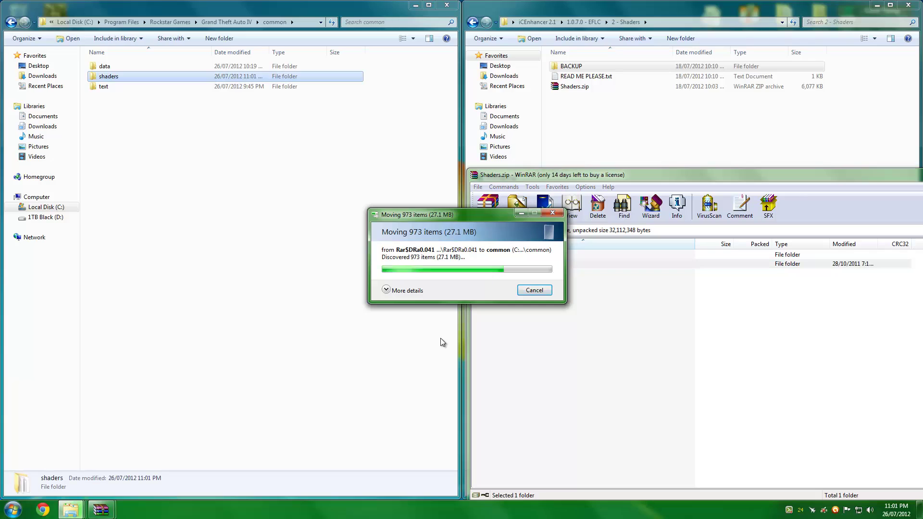
left_click(213, 22)
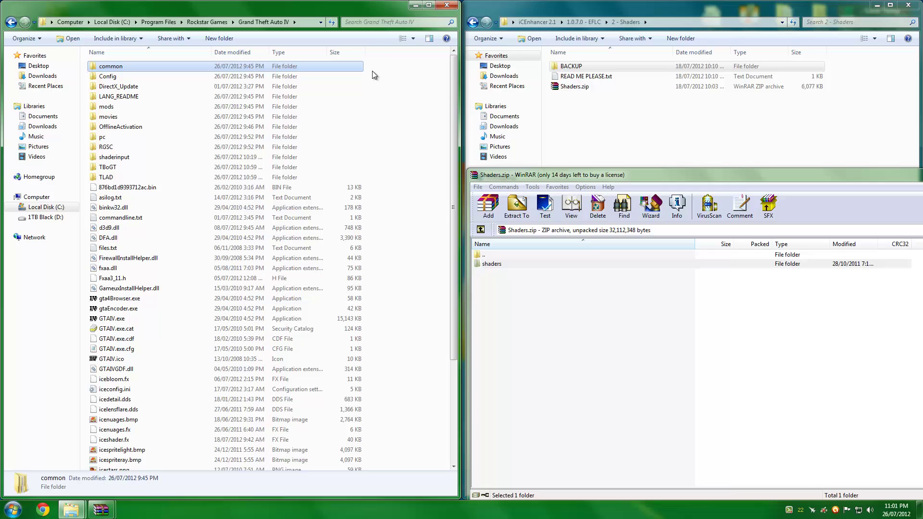
Step: Close the Shaders.zip archive and navigate the right window back up to iCEnhancer 2.1
left_click_drag(737, 177, 505, 165)
left_click(906, 160)
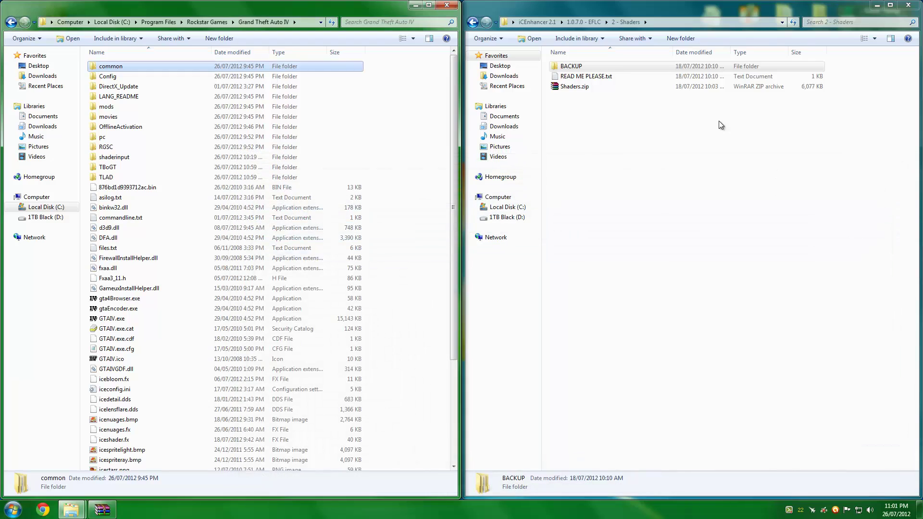
left_click(720, 120)
left_click(581, 21)
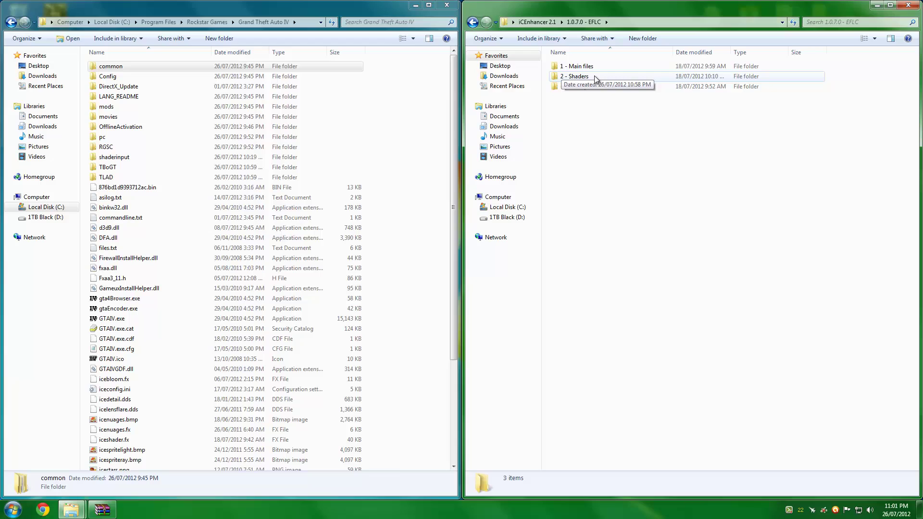
left_click(536, 21)
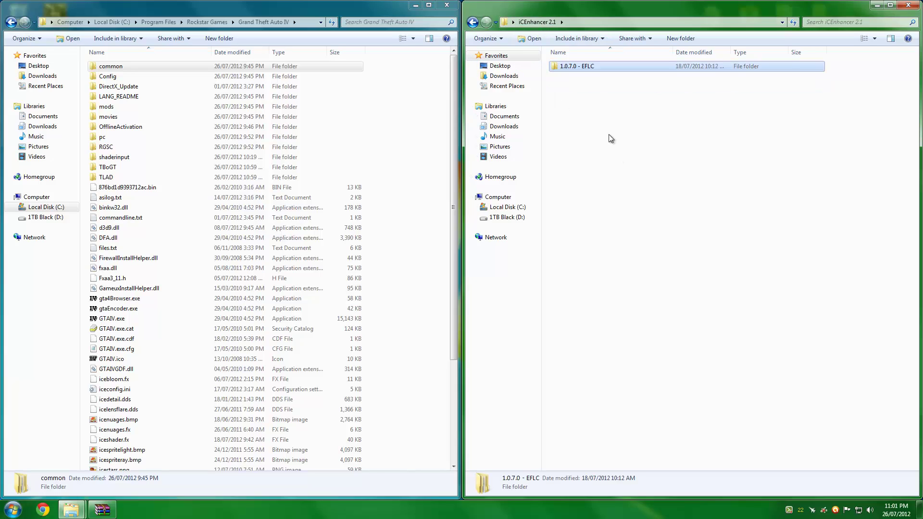
left_click(284, 10)
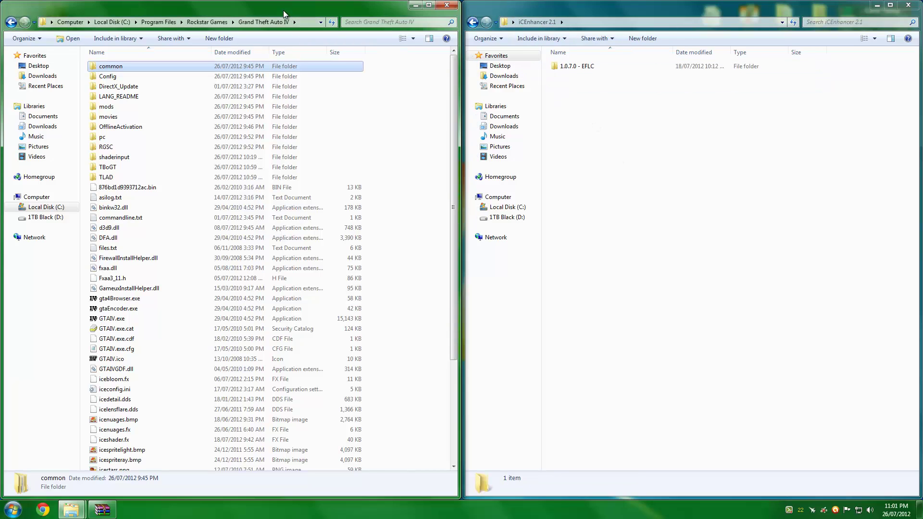
left_click(394, 96)
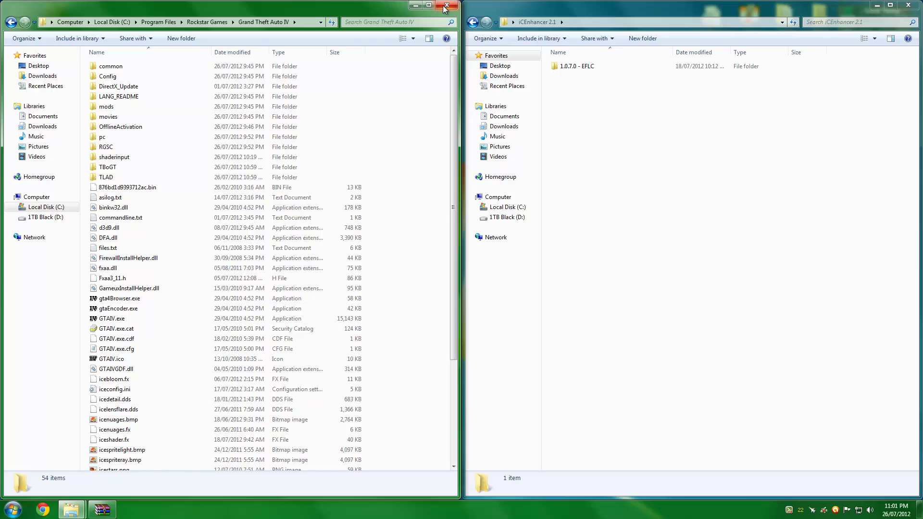
left_click(701, 144)
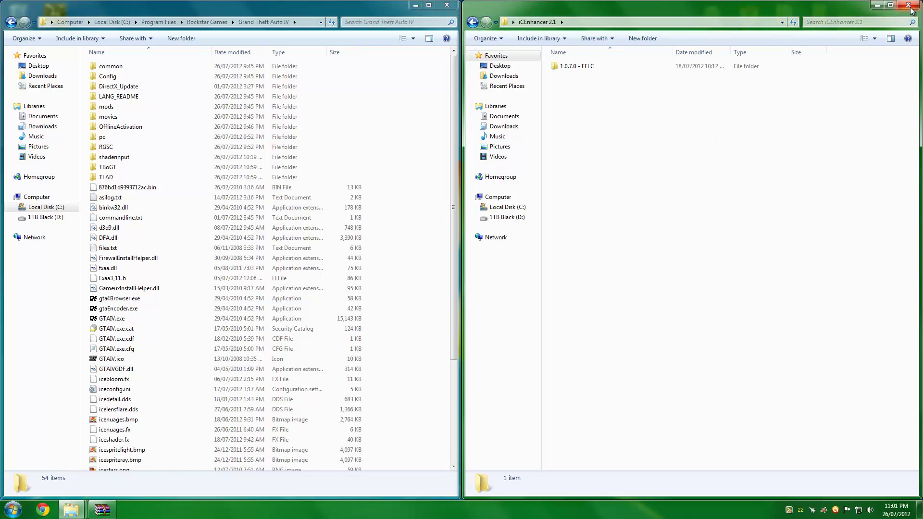
Step: Close the iCEnhancer 2.1 window and reopen iCEnhancer2_1FINAL.zip from the desktop in WinRAR
left_click(910, 6)
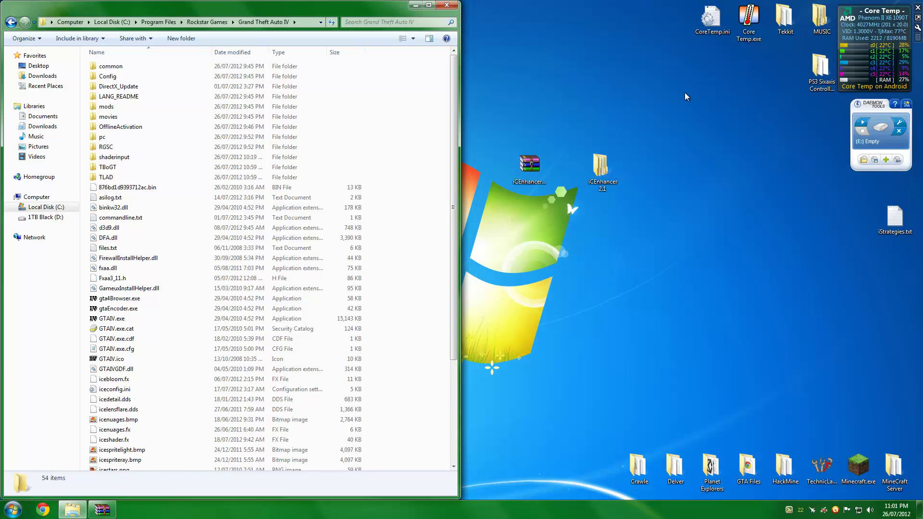
double_click(529, 164)
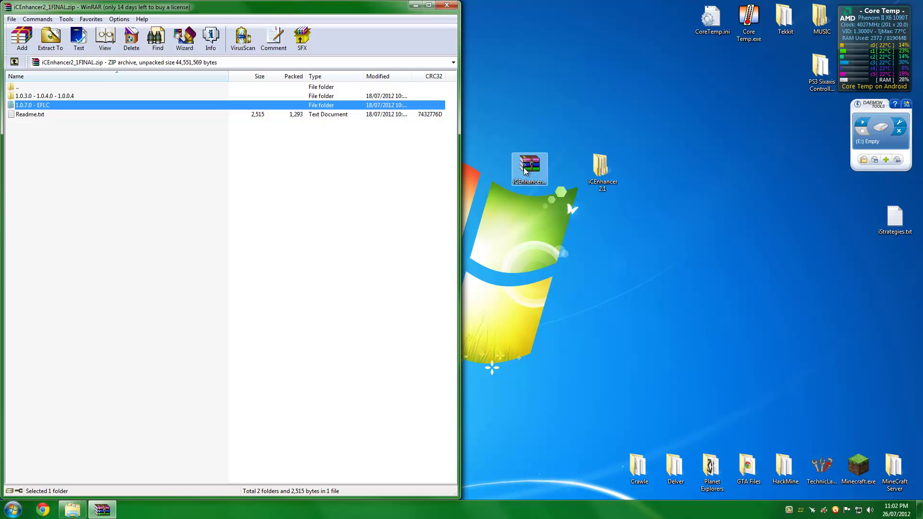
left_click(57, 173)
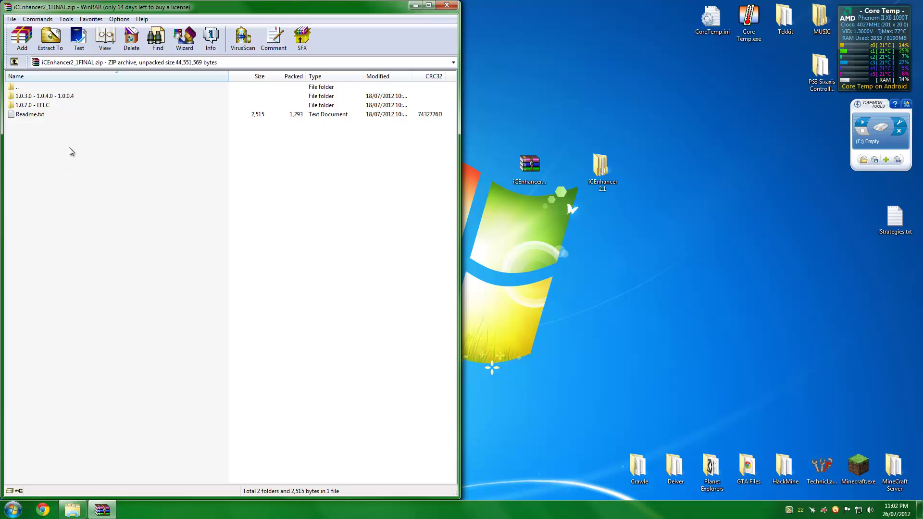
Step: Open the iCEnhancer 2.1 desktop folder and delete its 1.0.7.0 - EFLC folder
double_click(89, 95)
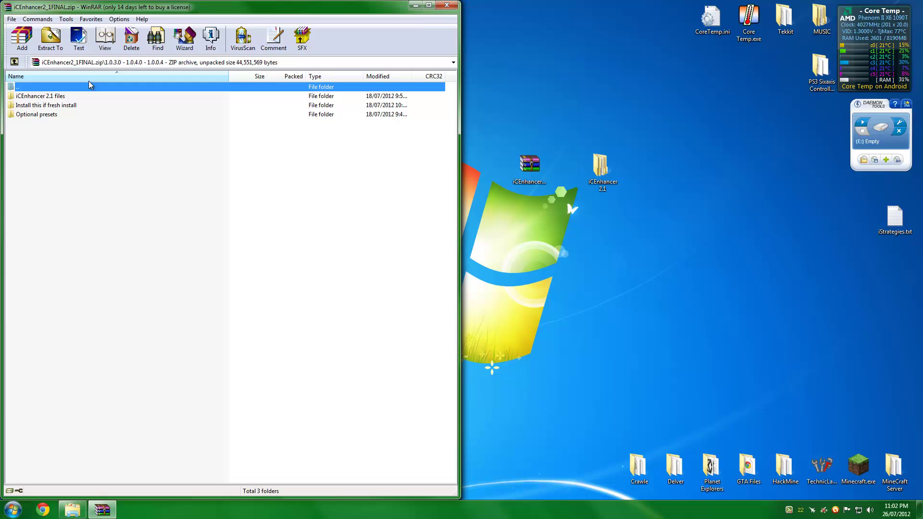
double_click(77, 87)
double_click(605, 169)
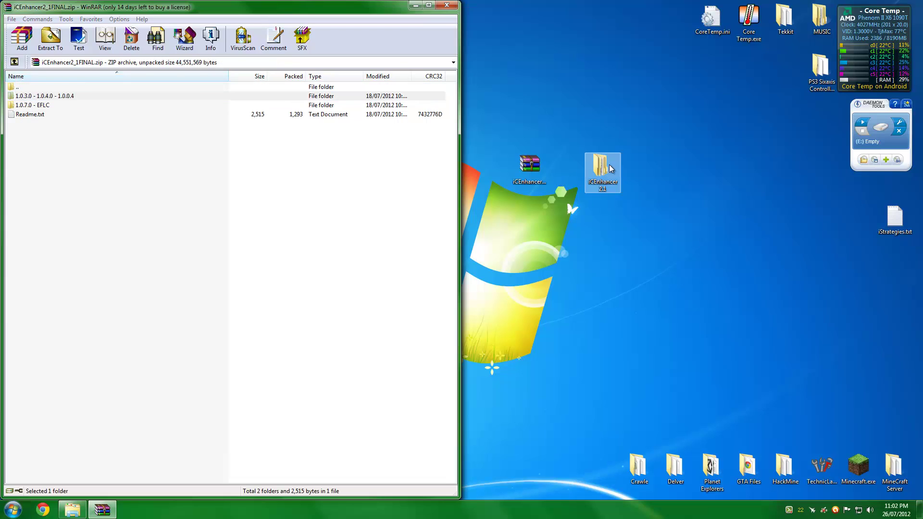
left_click(307, 106)
key("Delete")
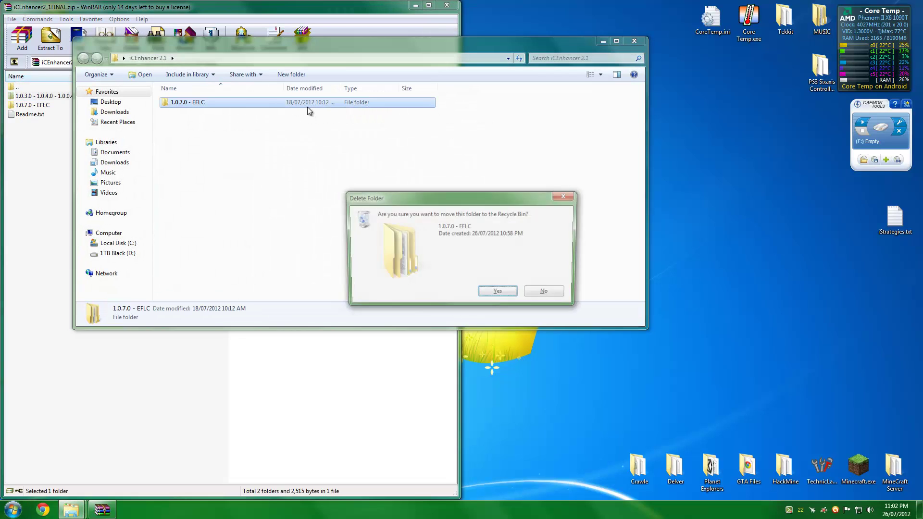
key("Return")
Step: Extract the 1.0.3.0 - 1.0.4.0 - 1.0.0.4 folder into iCEnhancer 2.1 and close the archive
left_click_drag(331, 50, 921, 92)
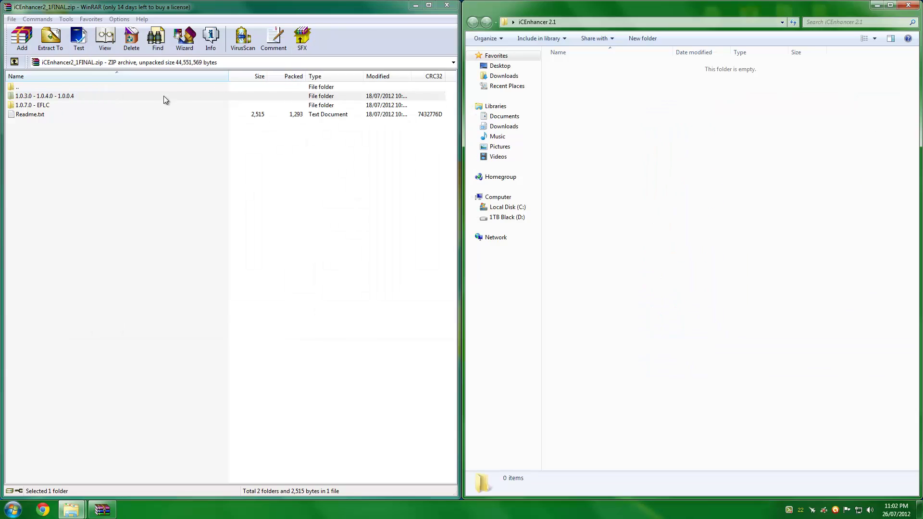
left_click_drag(117, 96, 699, 177)
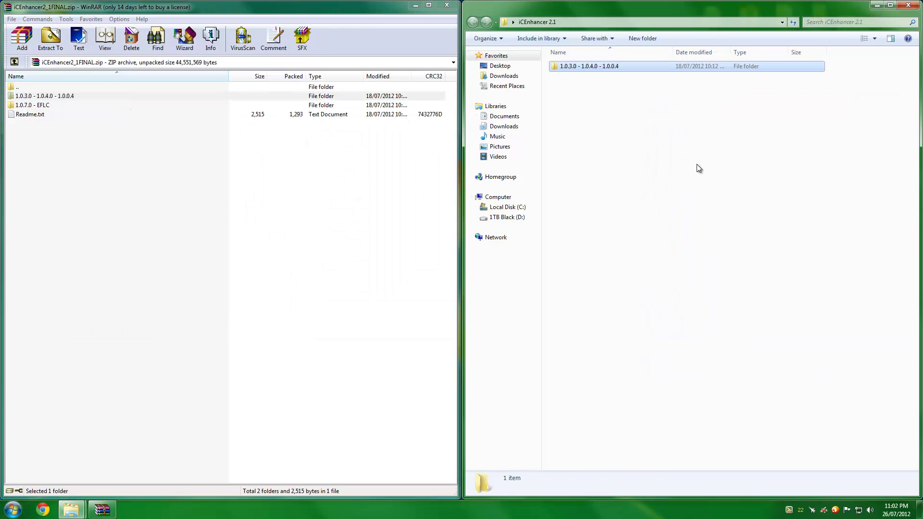
left_click(443, 6)
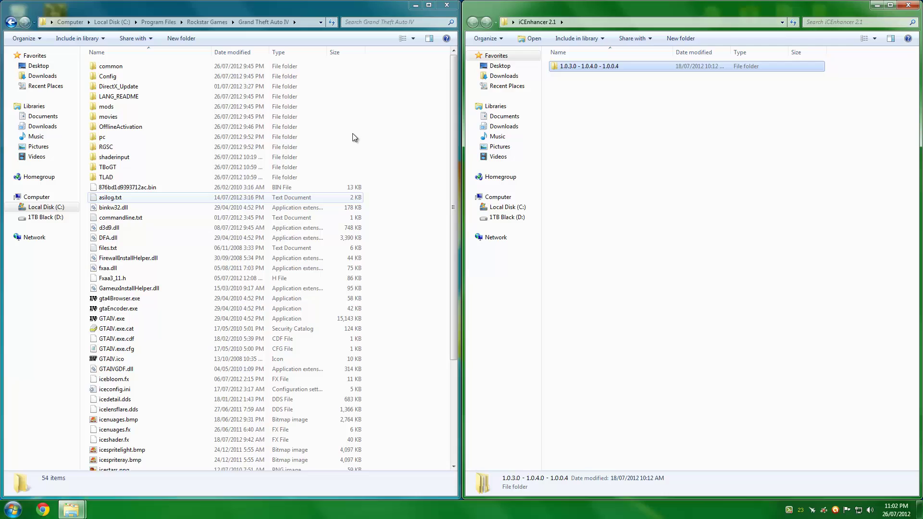
Step: Look through the extracted folder's iCEnhancer 2.1 files and common subfolders, then return
double_click(585, 65)
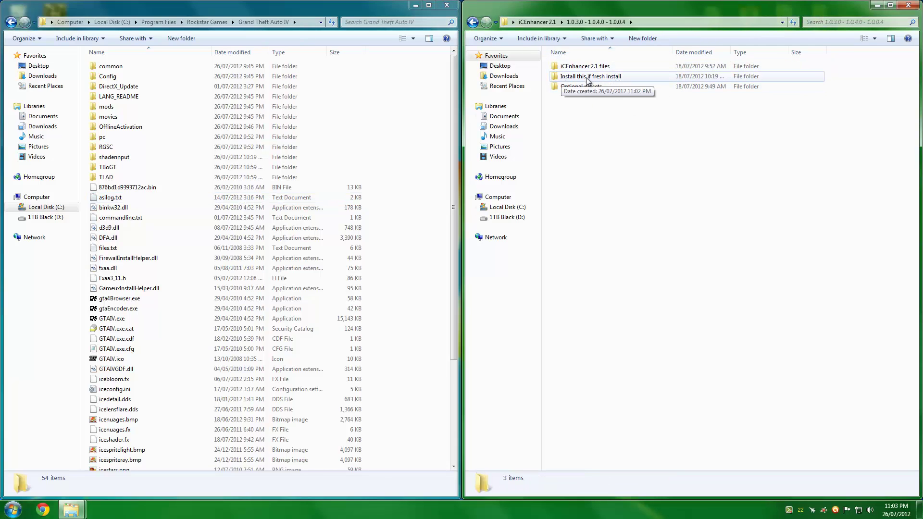
double_click(625, 68)
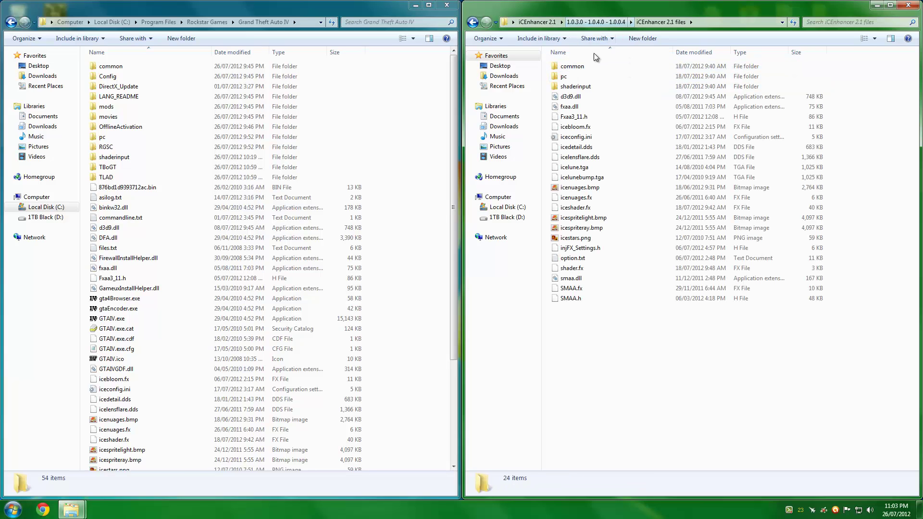
double_click(590, 66)
left_click(601, 22)
left_click(634, 137)
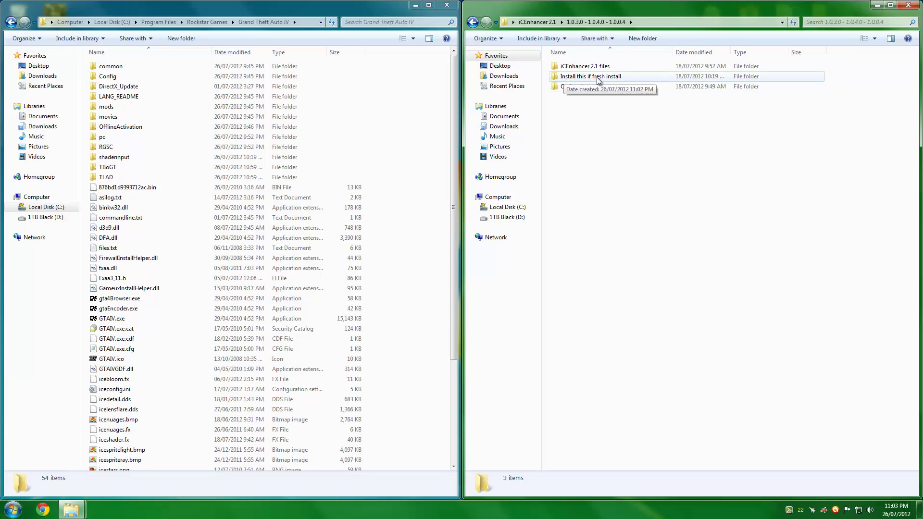
Step: Copy xlive.dll and xlive_d.dll from Install this if fresh install into Grand Theft Auto IV
double_click(631, 75)
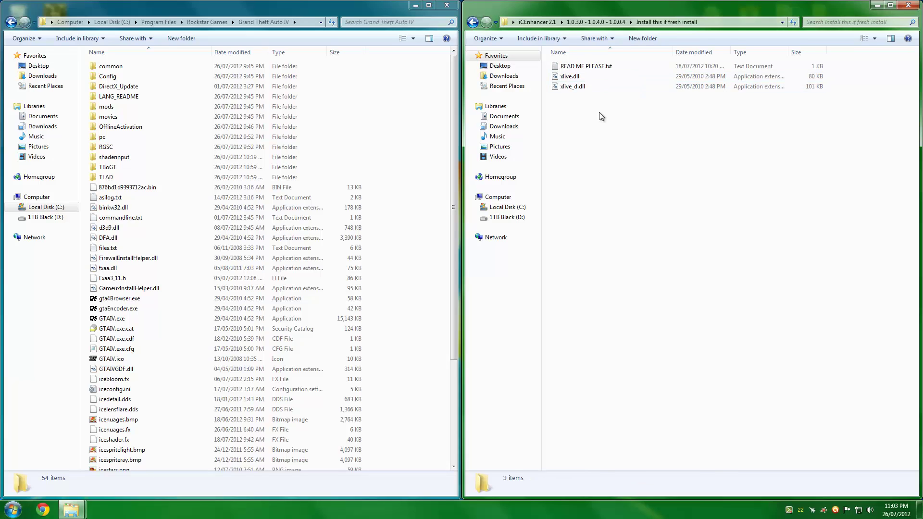
left_click_drag(600, 111, 593, 74)
left_click(602, 70)
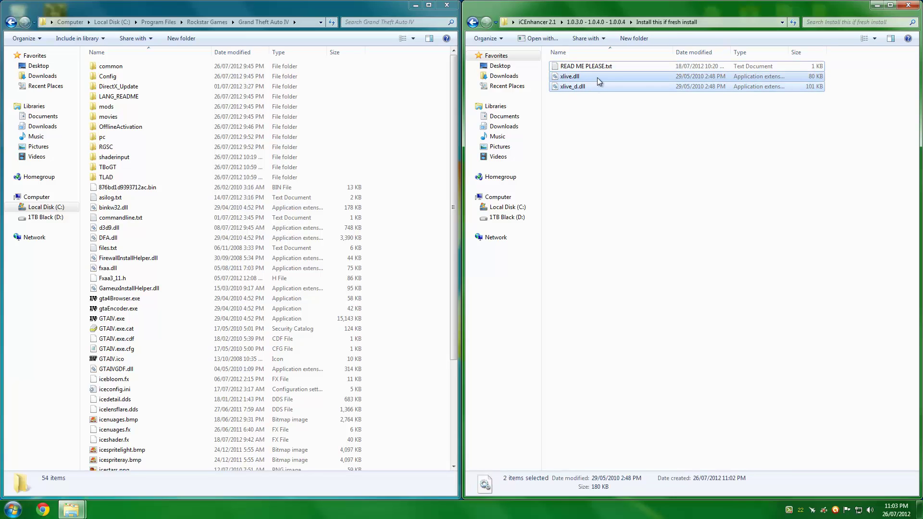
right_click(597, 77)
left_click(620, 183)
right_click(406, 193)
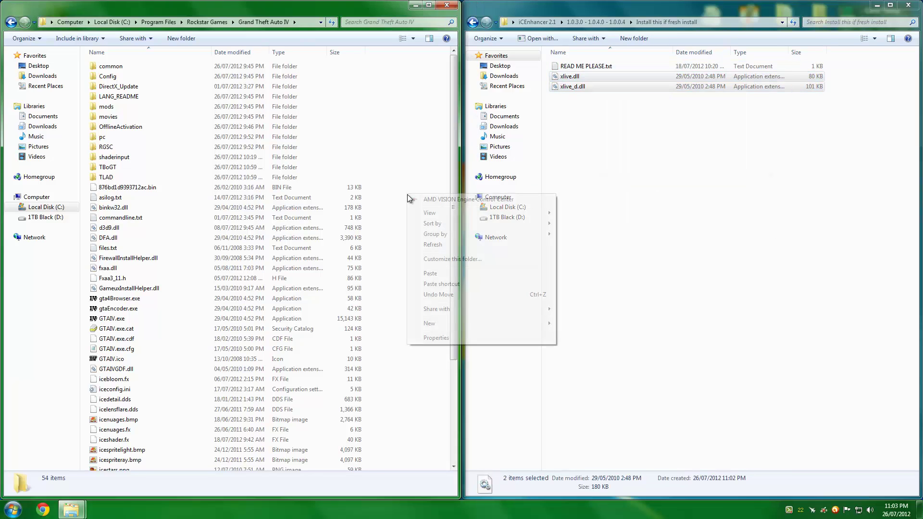
left_click(429, 273)
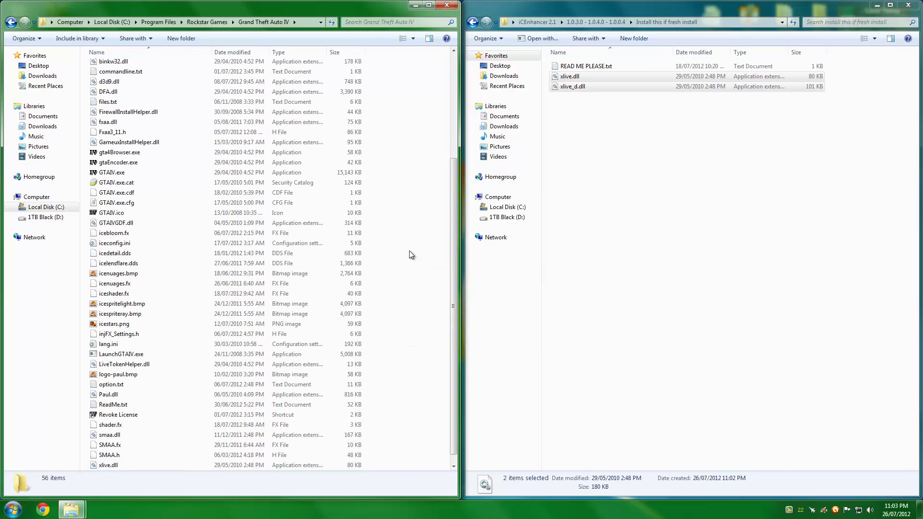
Step: Select and copy all 24 items in the iCEnhancer 2.1 files folder
left_click(587, 21)
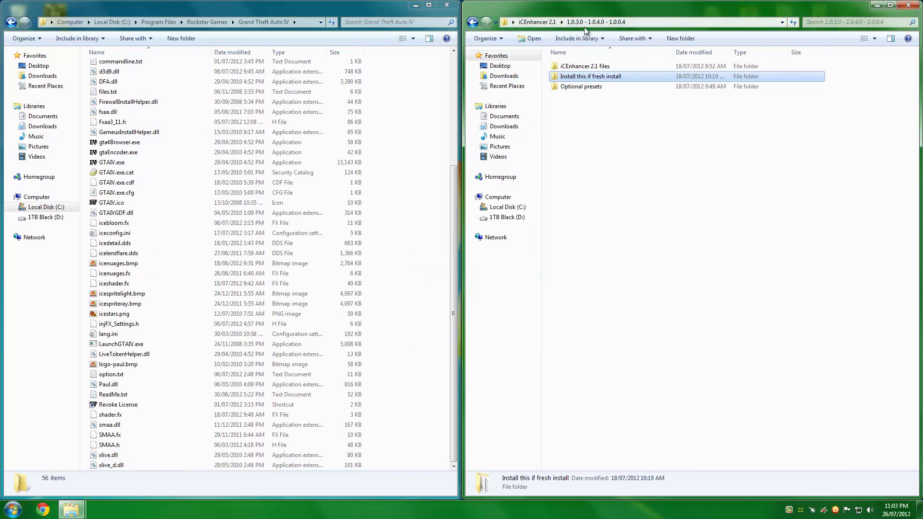
double_click(585, 67)
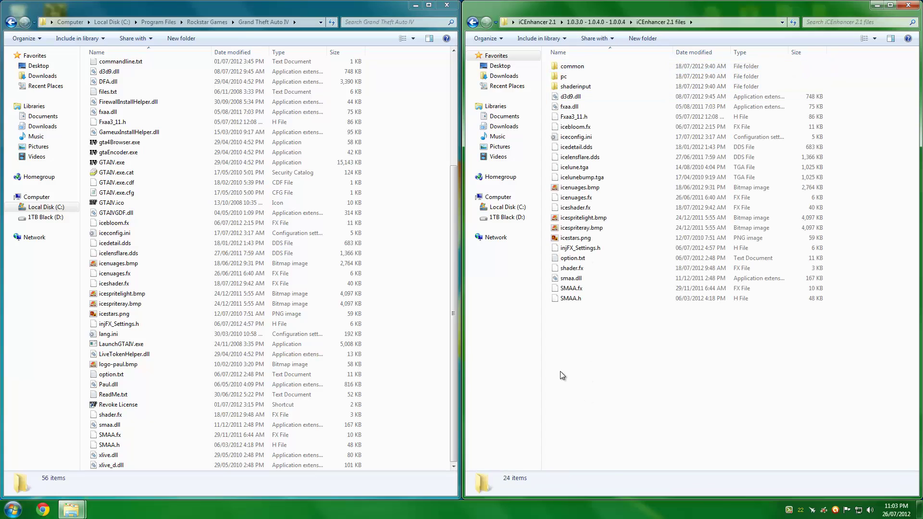
left_click_drag(561, 371, 707, 63)
right_click(708, 88)
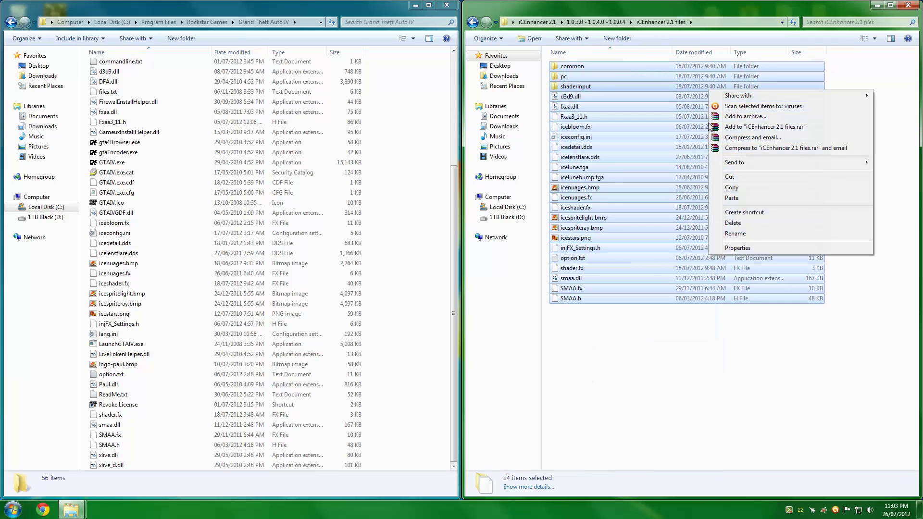
left_click(732, 188)
Step: Paste them into Grand Theft Auto IV, merging folders and replacing all existing files
left_click(387, 190)
right_click(390, 186)
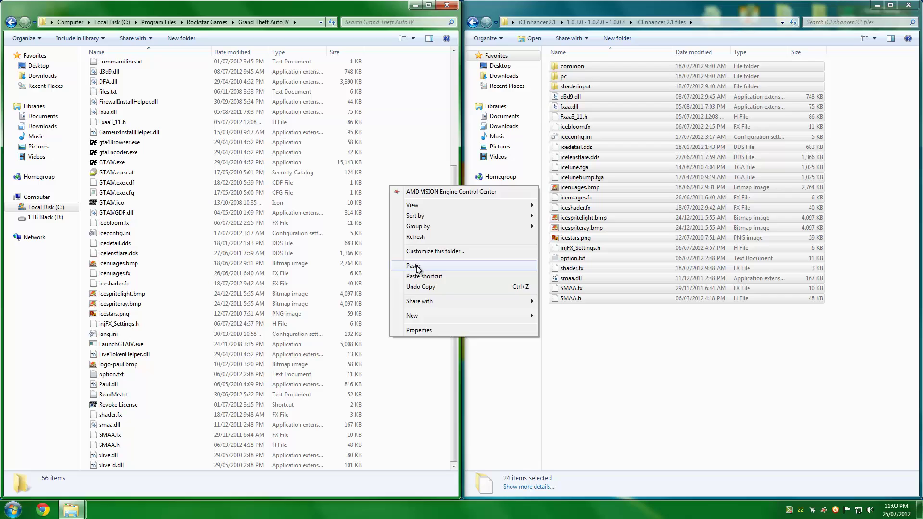
left_click(414, 268)
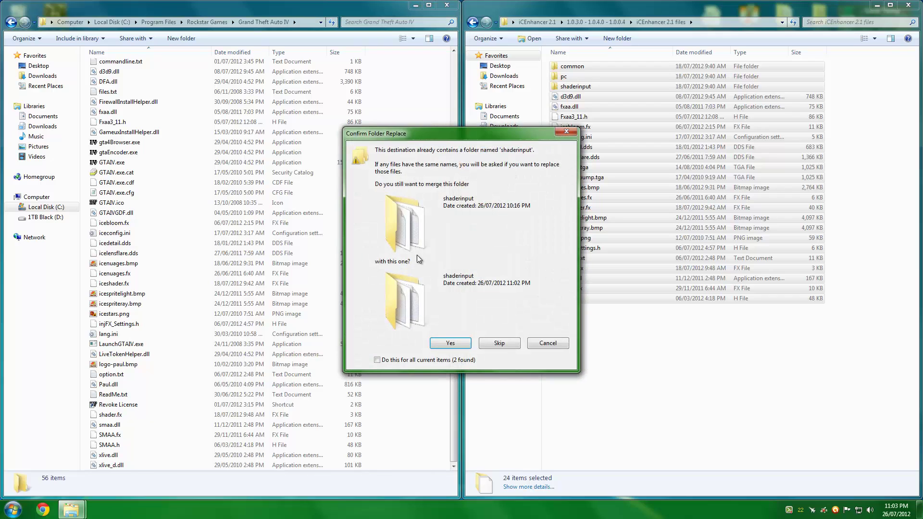
left_click(451, 344)
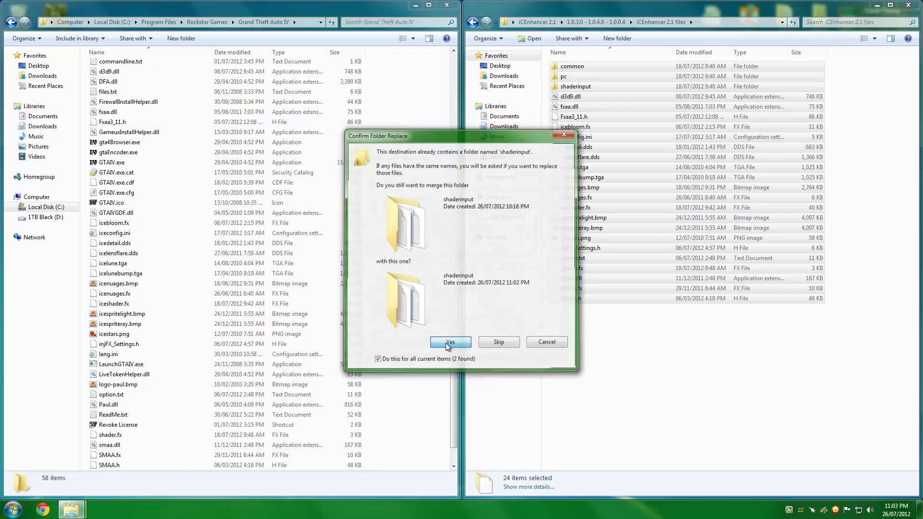
left_click(420, 362)
left_click(489, 210)
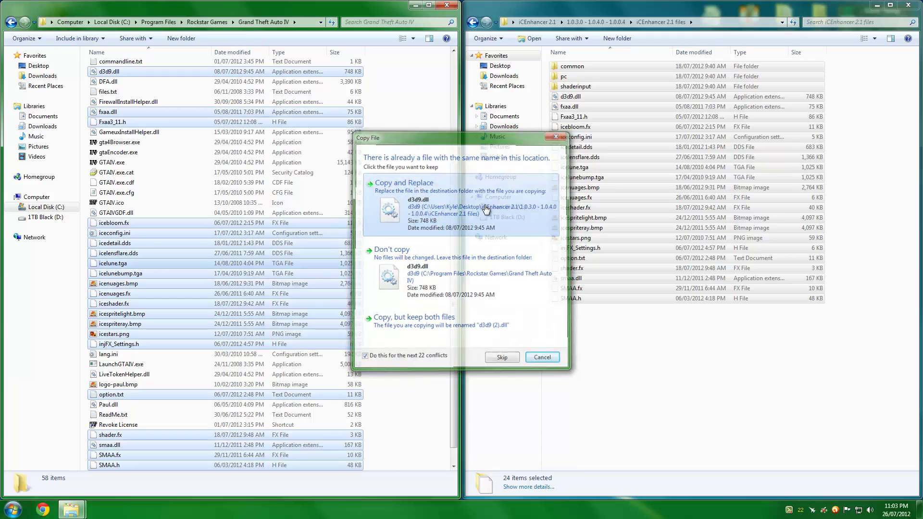
left_click(397, 217)
scroll(316, 129, "up", 5)
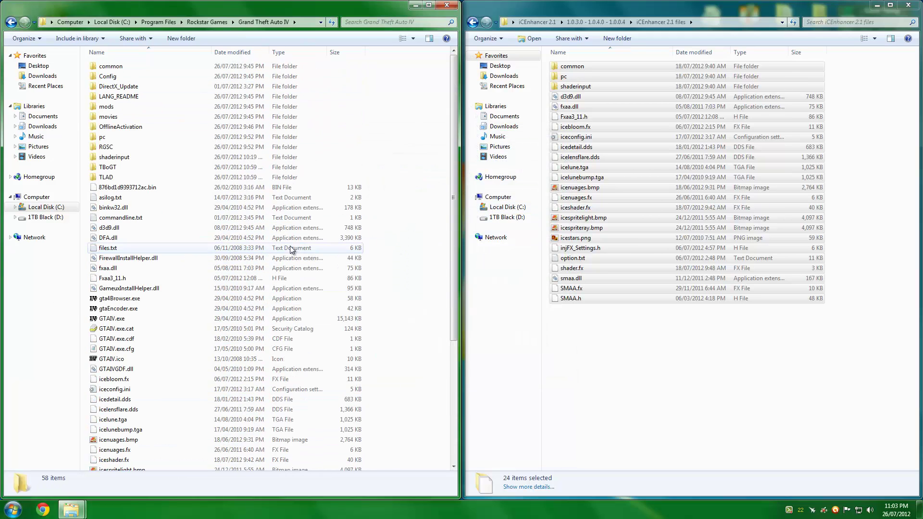
left_click(608, 278)
Step: Navigate to Optional presets > Less saturation
left_click(596, 22)
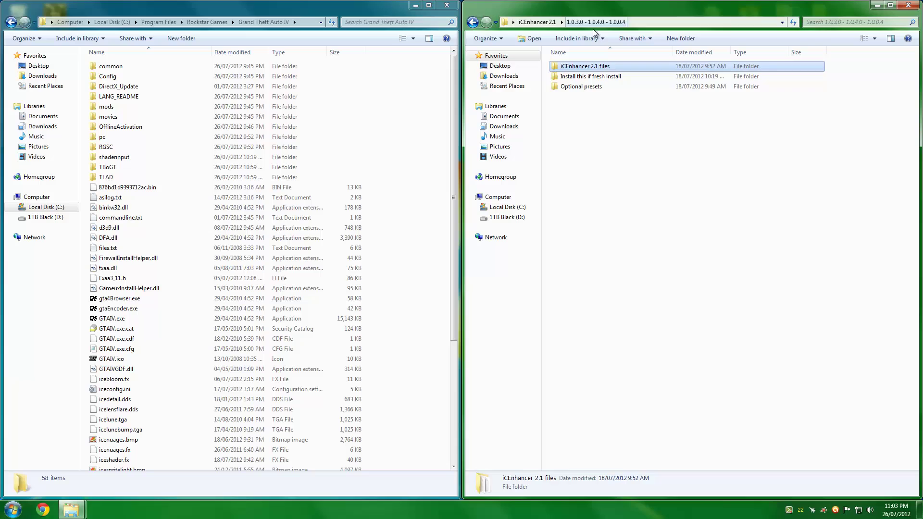
double_click(599, 87)
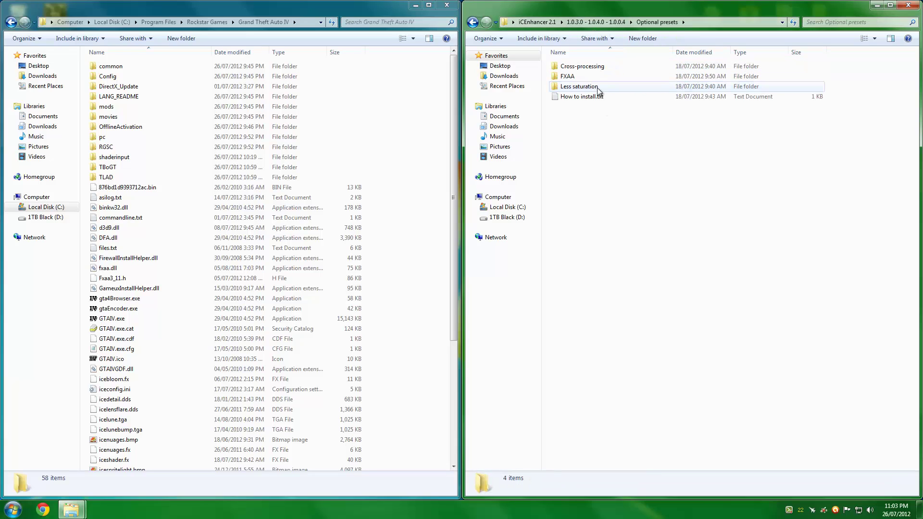
key("BackSpace")
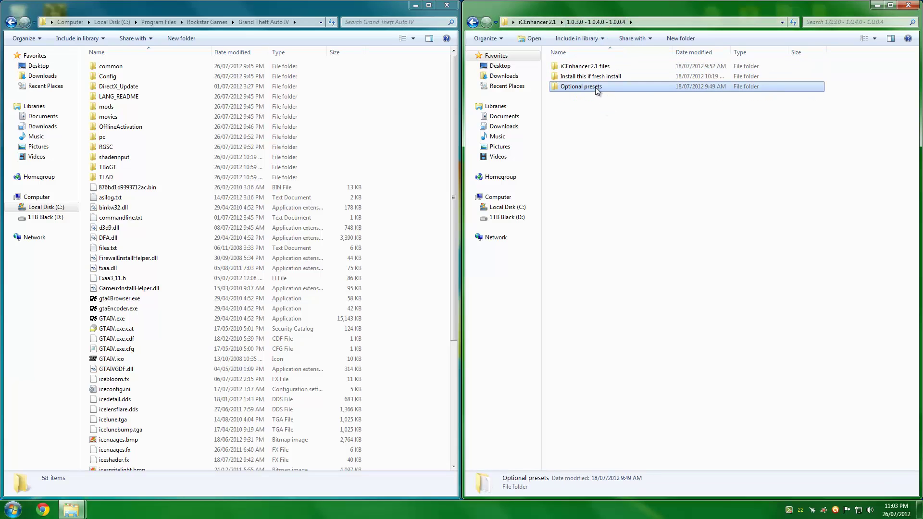
double_click(594, 87)
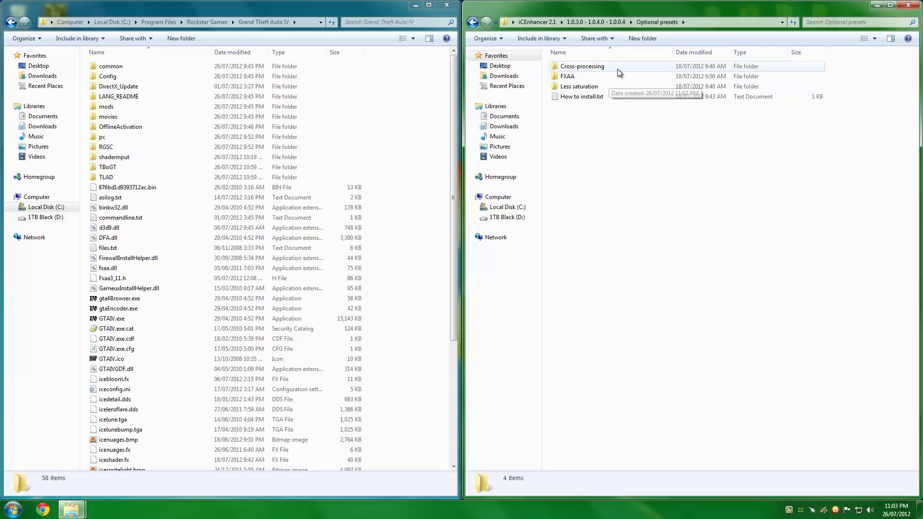
left_click_drag(596, 138, 628, 143)
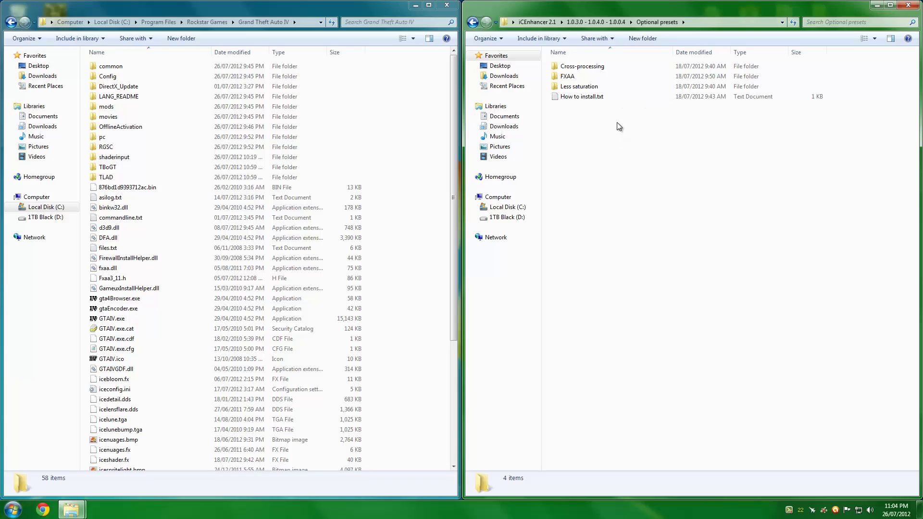
double_click(622, 88)
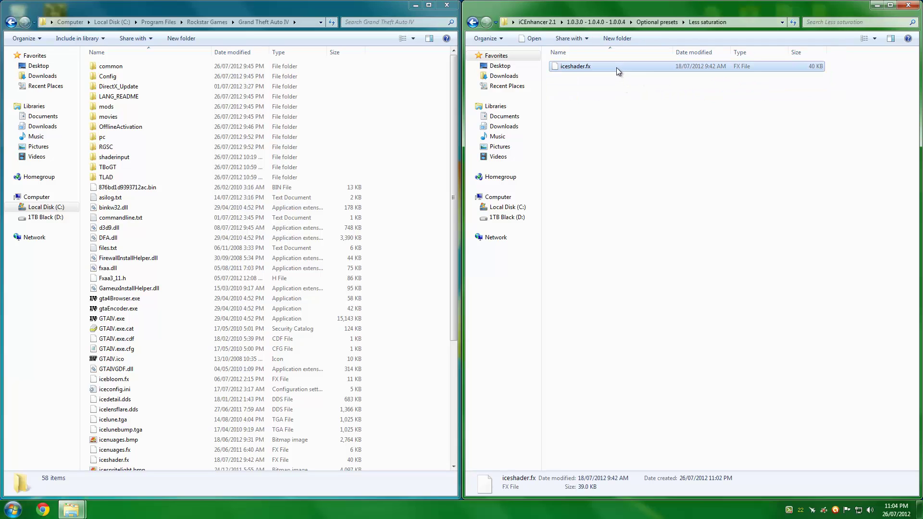
Step: Copy the Less saturation iceshader.fx into Grand Theft Auto IV, replacing the existing one
right_click(617, 68)
left_click(633, 189)
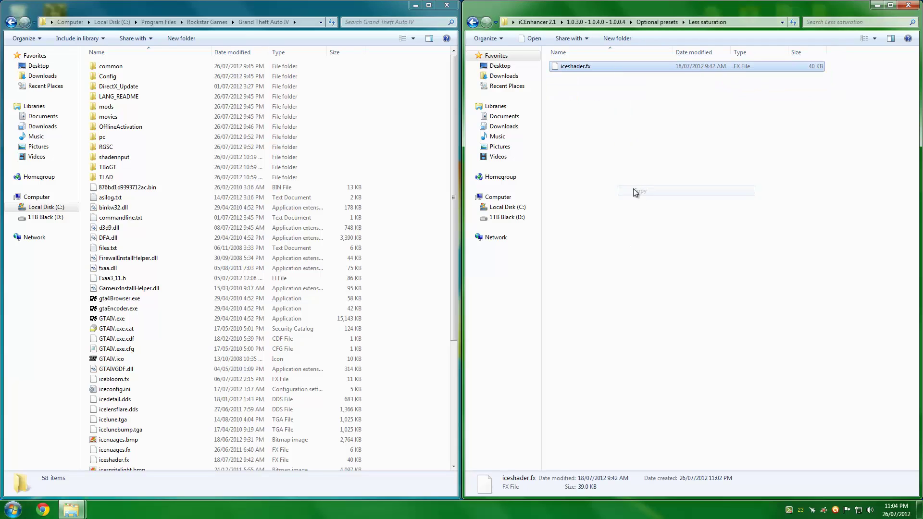
right_click(416, 183)
left_click(441, 265)
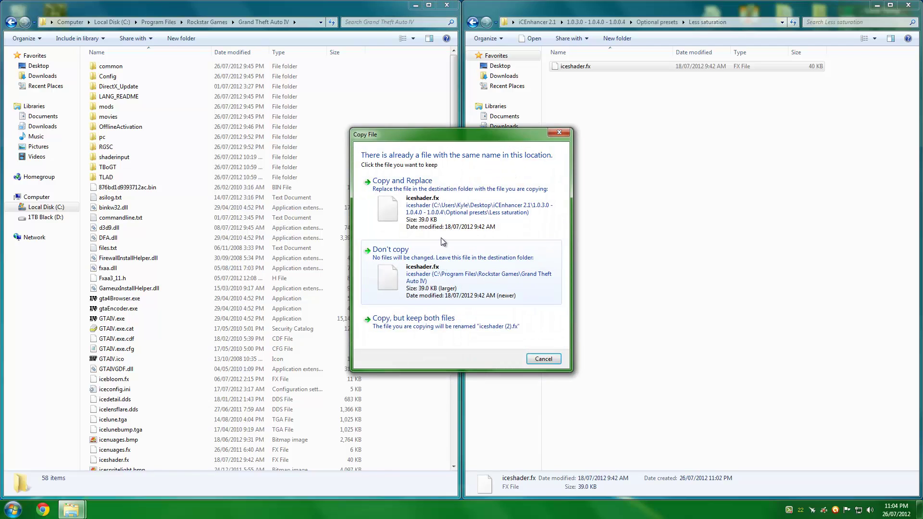
left_click(441, 203)
Step: Peek into the Cross-processing preset, then go back up to the iCEnhancer 2.1 folder
left_click(649, 118)
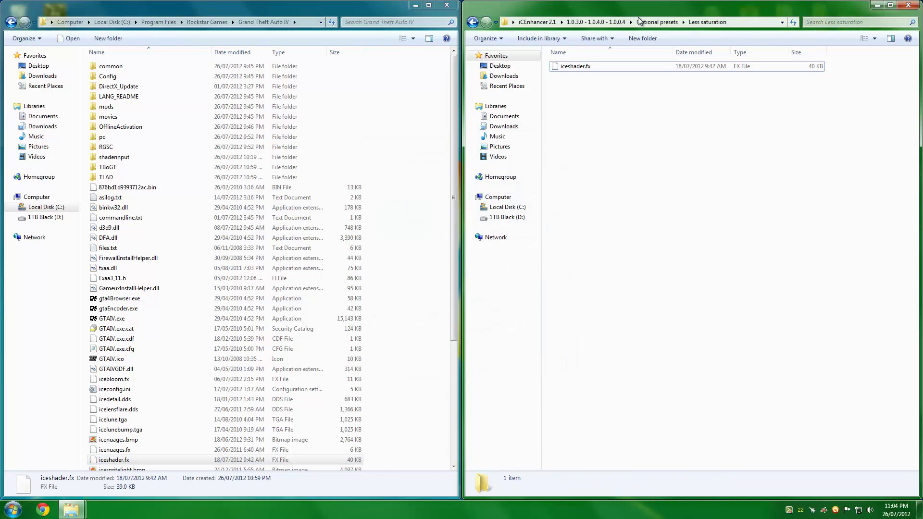
left_click(644, 22)
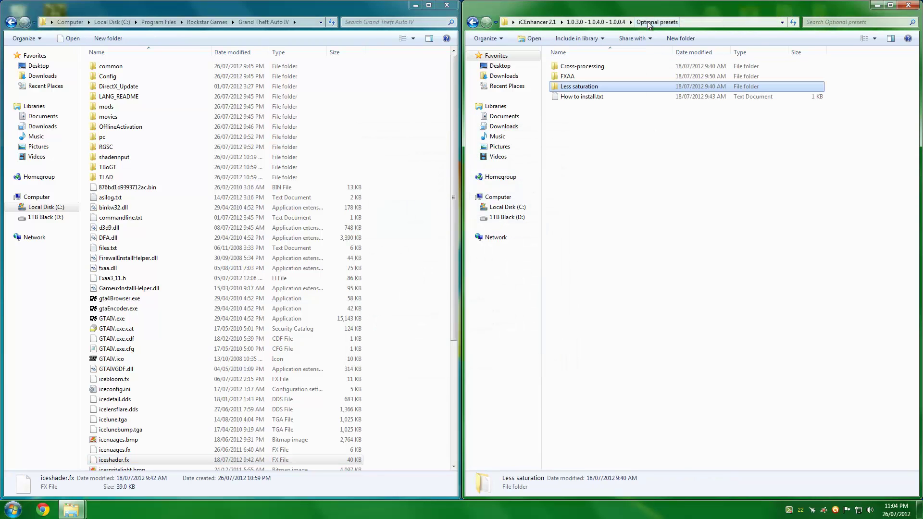
double_click(605, 67)
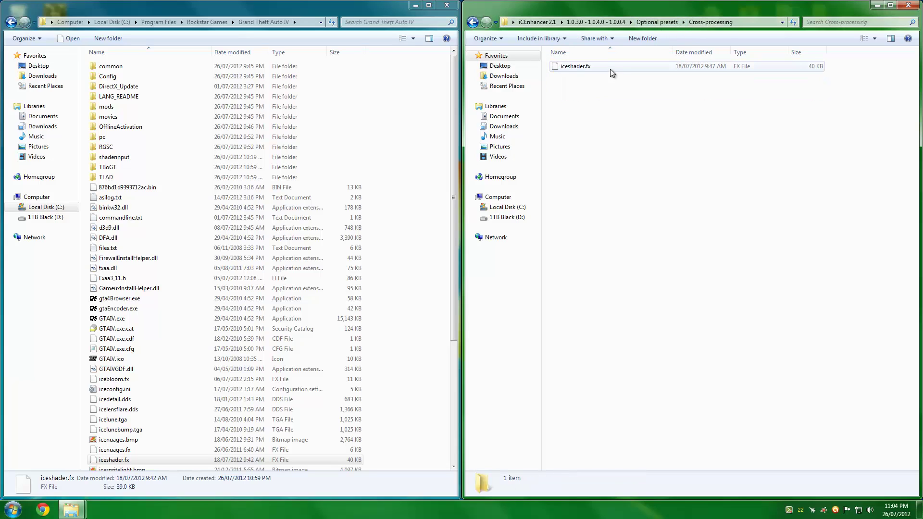
left_click(647, 23)
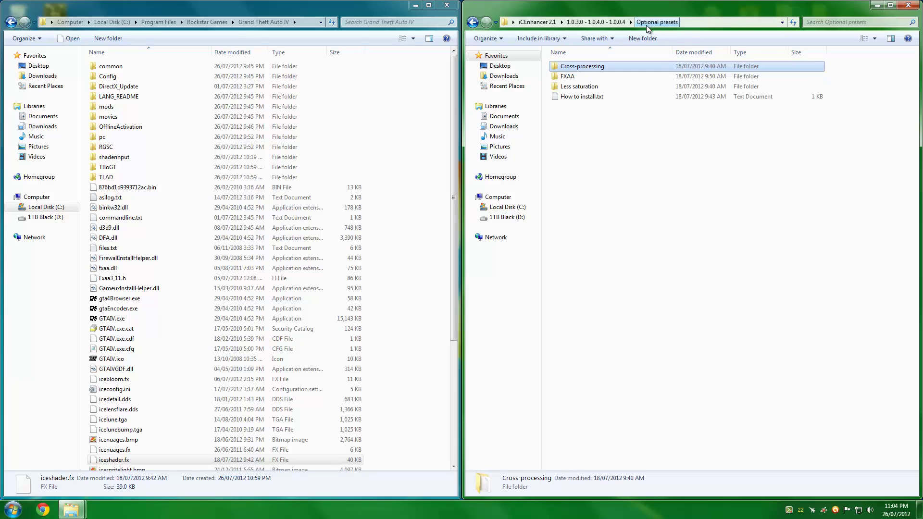
left_click(594, 23)
left_click(539, 20)
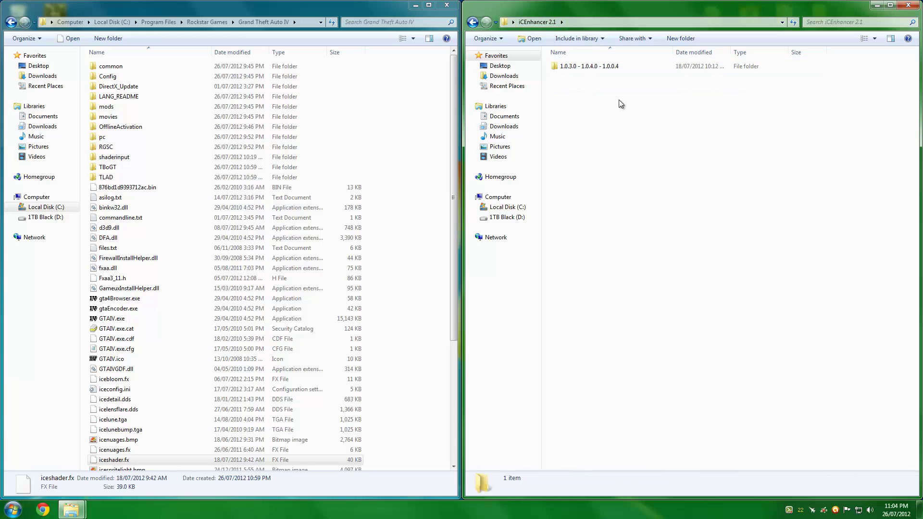
Step: Close both the iCEnhancer 2.1 and Grand Theft Auto IV Explorer windows
left_click(909, 5)
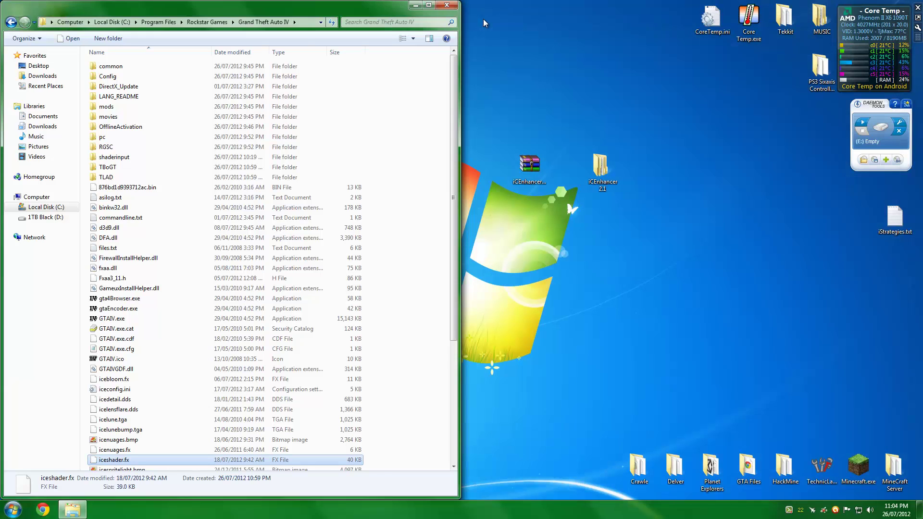
left_click(447, 5)
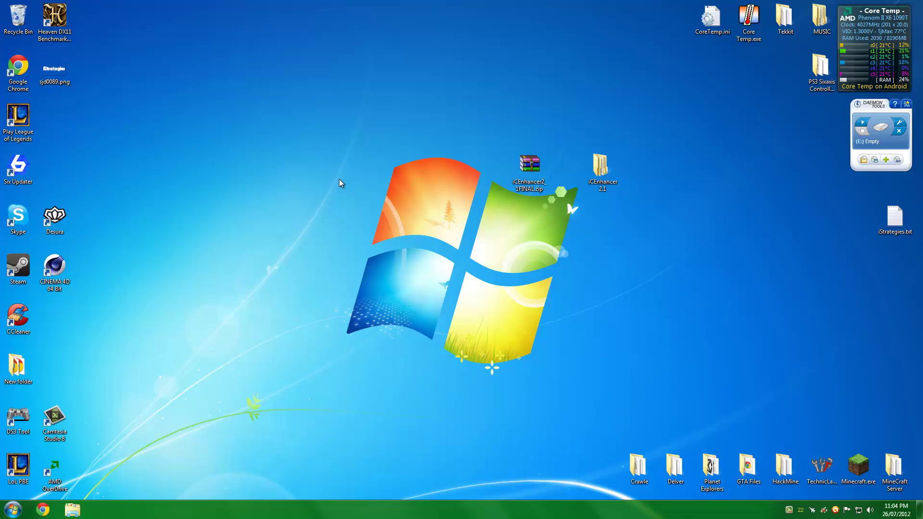